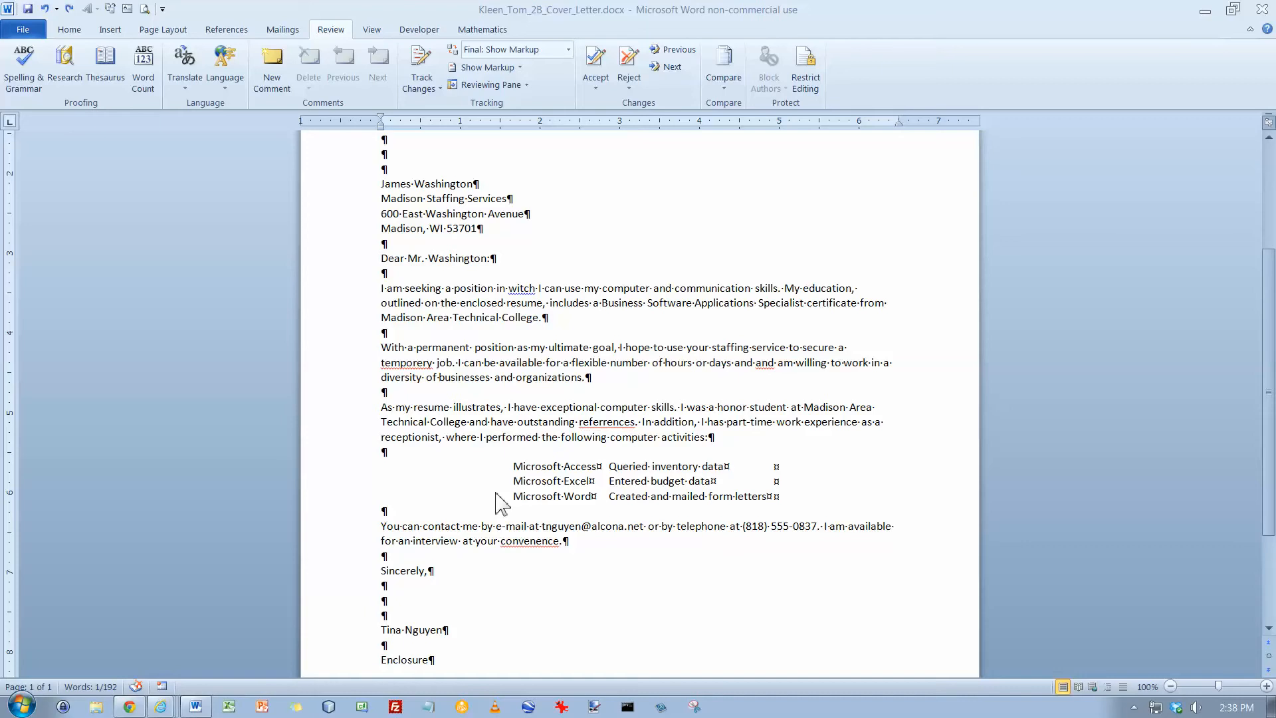
pyautogui.press('F7')
pyautogui.doubleClick(718, 423)
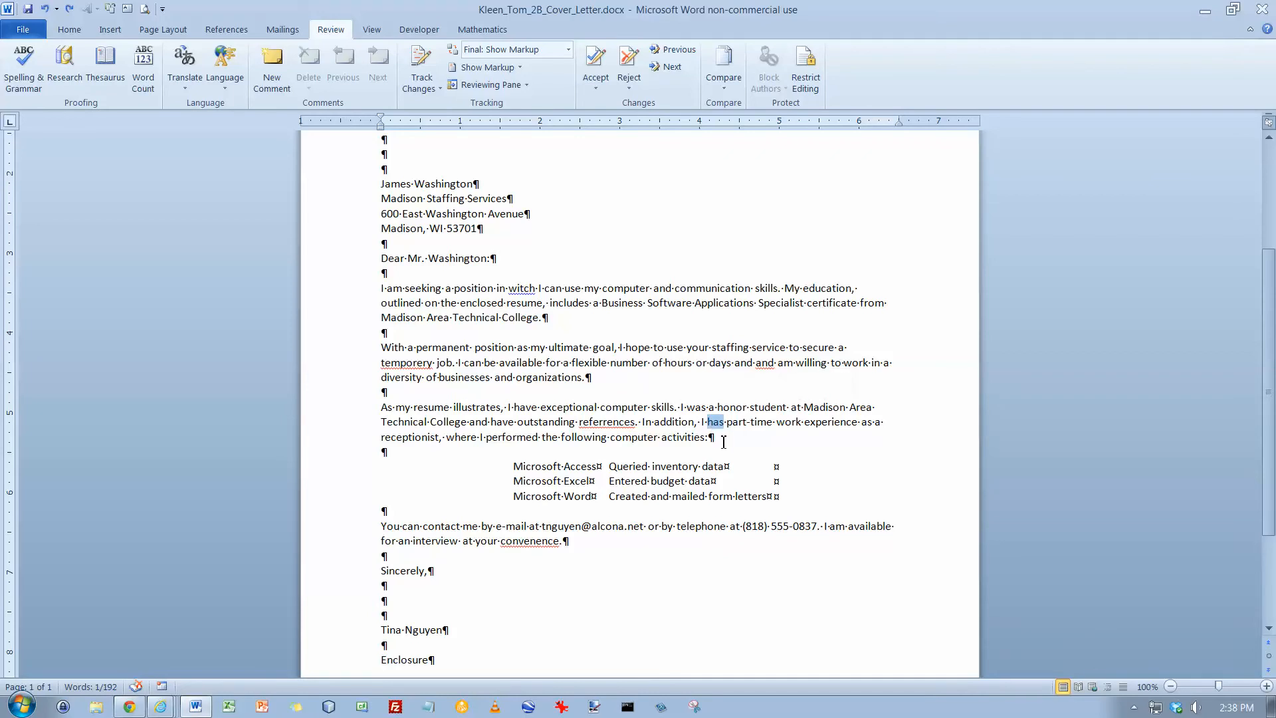
pyautogui.click(384, 528)
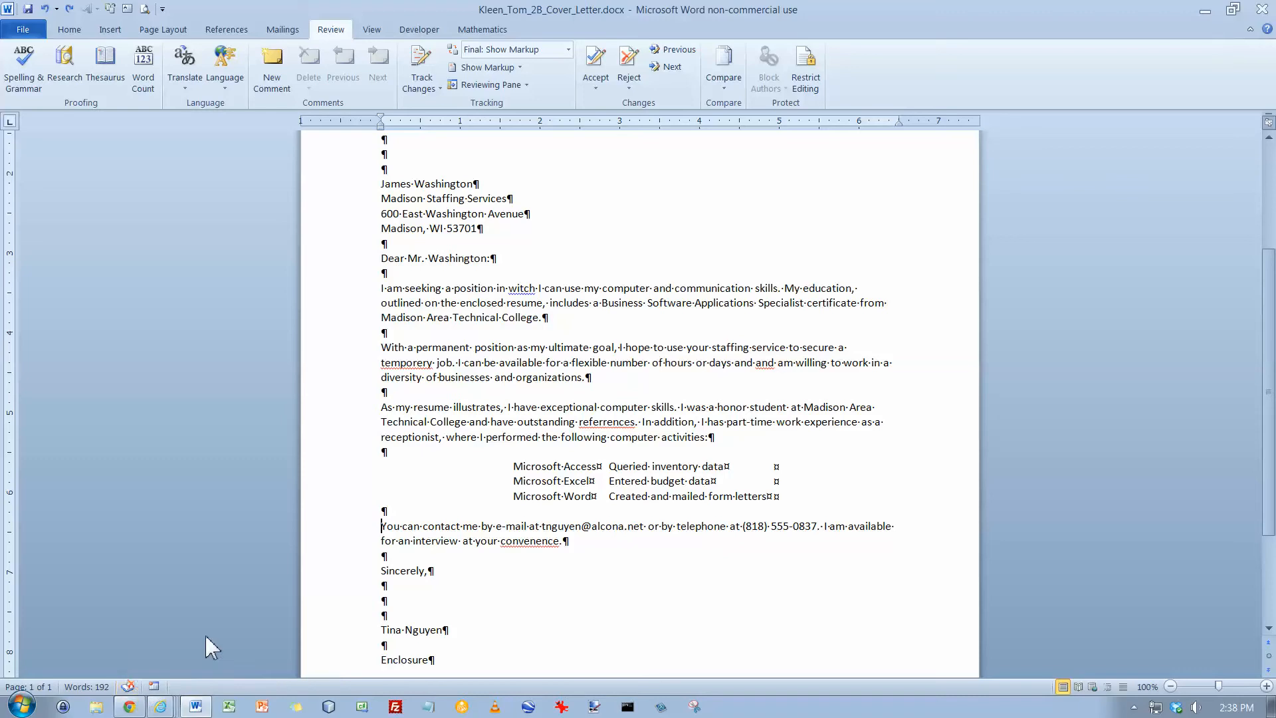
# In the second body paragraph, correct "temporery" to "temporary" and delete the repeated word "and"
pyautogui.click(519, 350)
pyautogui.rightClick(410, 365)
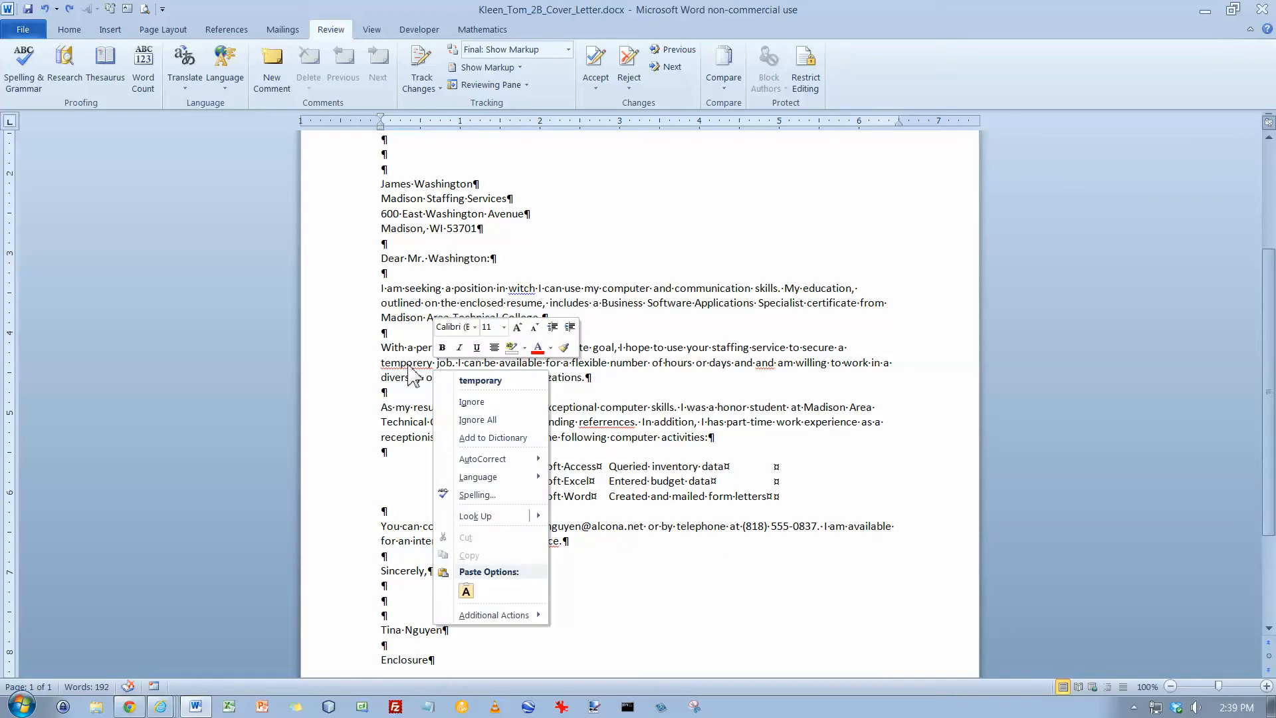
pyautogui.click(480, 381)
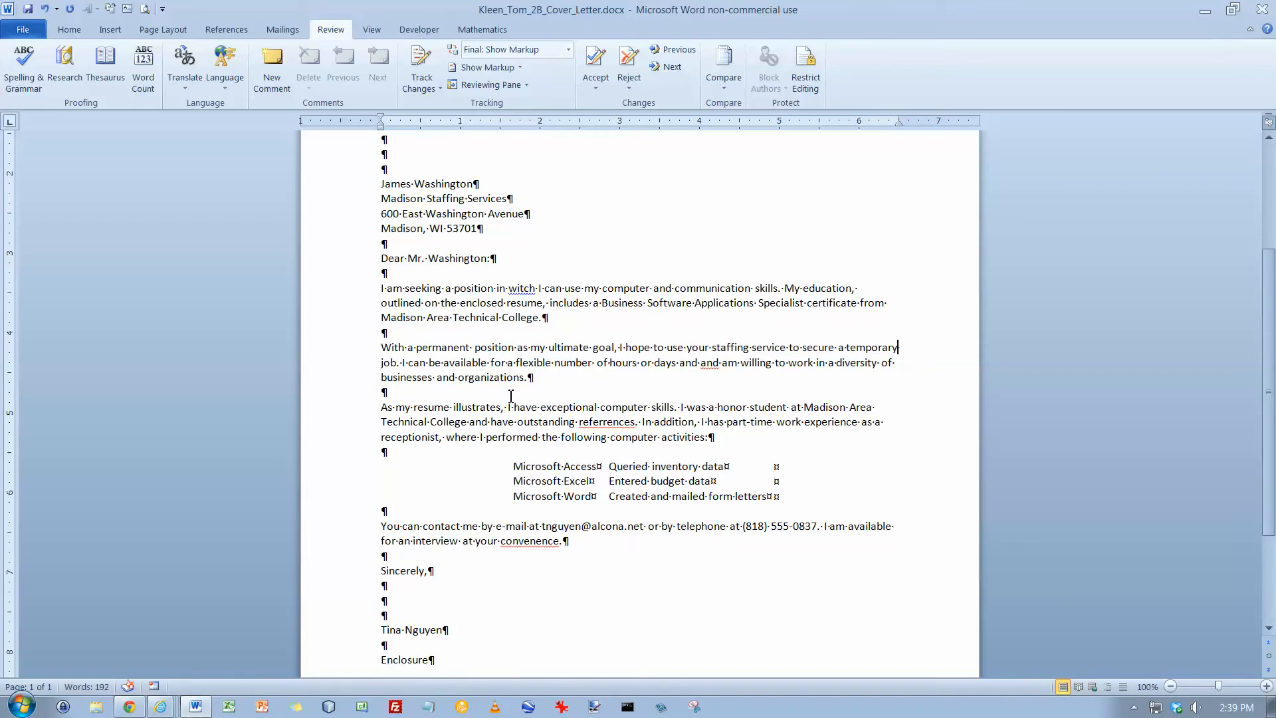
pyautogui.rightClick(712, 364)
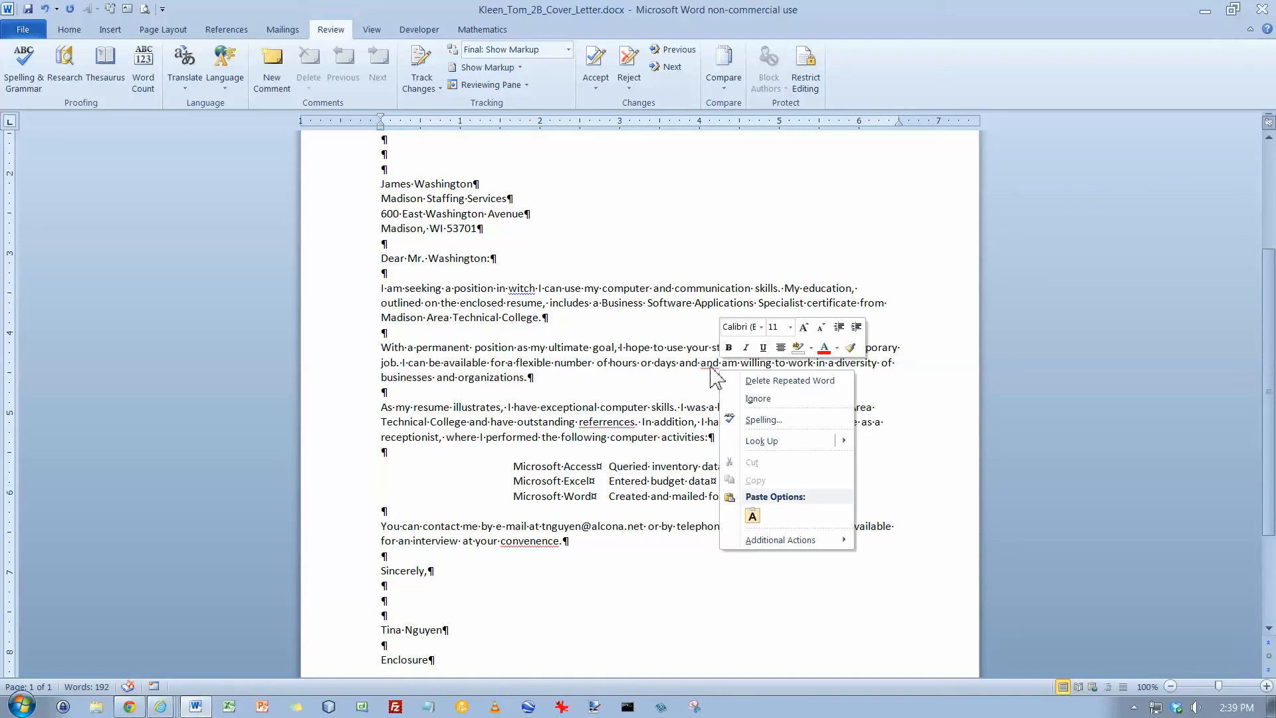
pyautogui.click(758, 381)
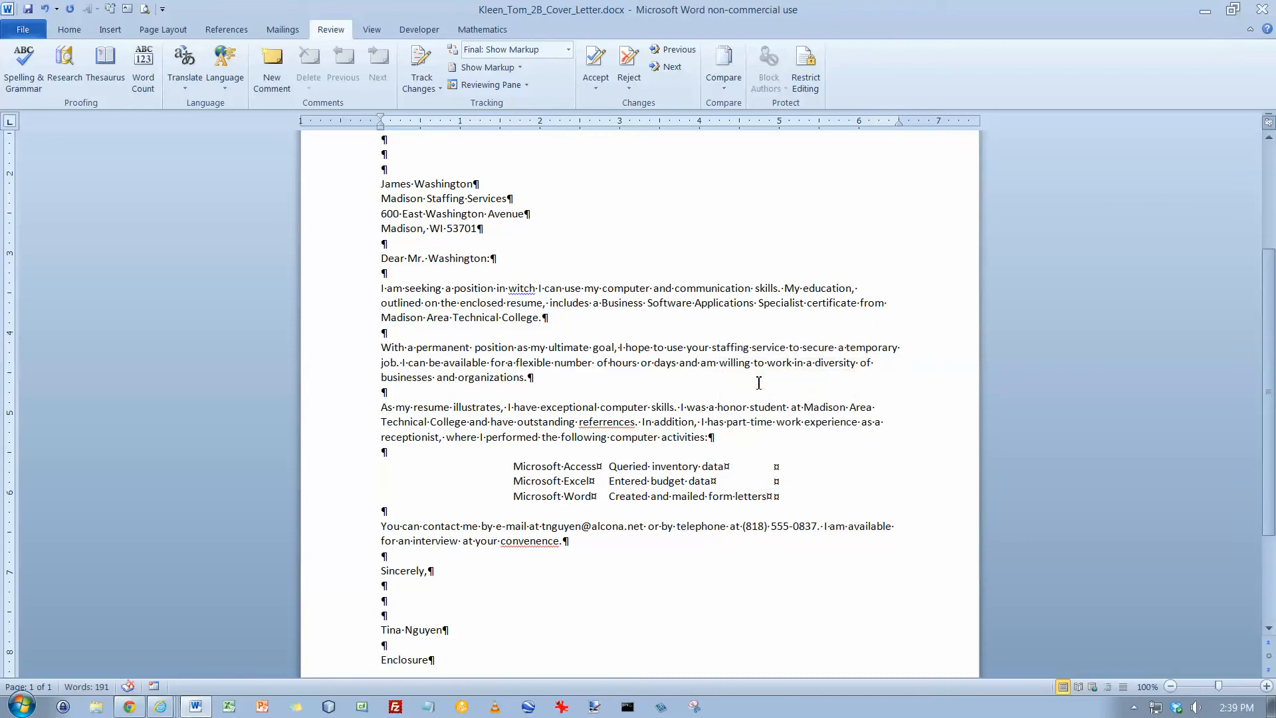
# Run a spelling and grammar check from the document's beginning, changing "witch" to "which" and "referrences" to "references"
pyautogui.hotkey('ctrl', 'Home')
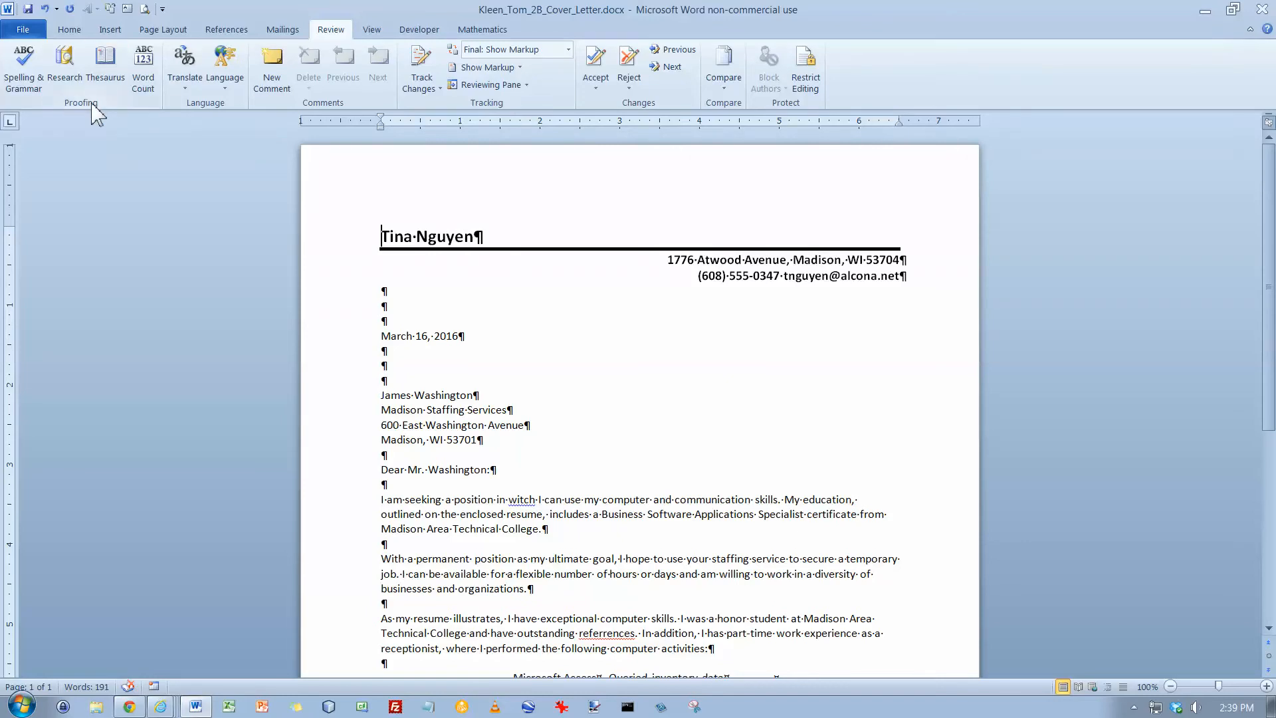
pyautogui.click(25, 63)
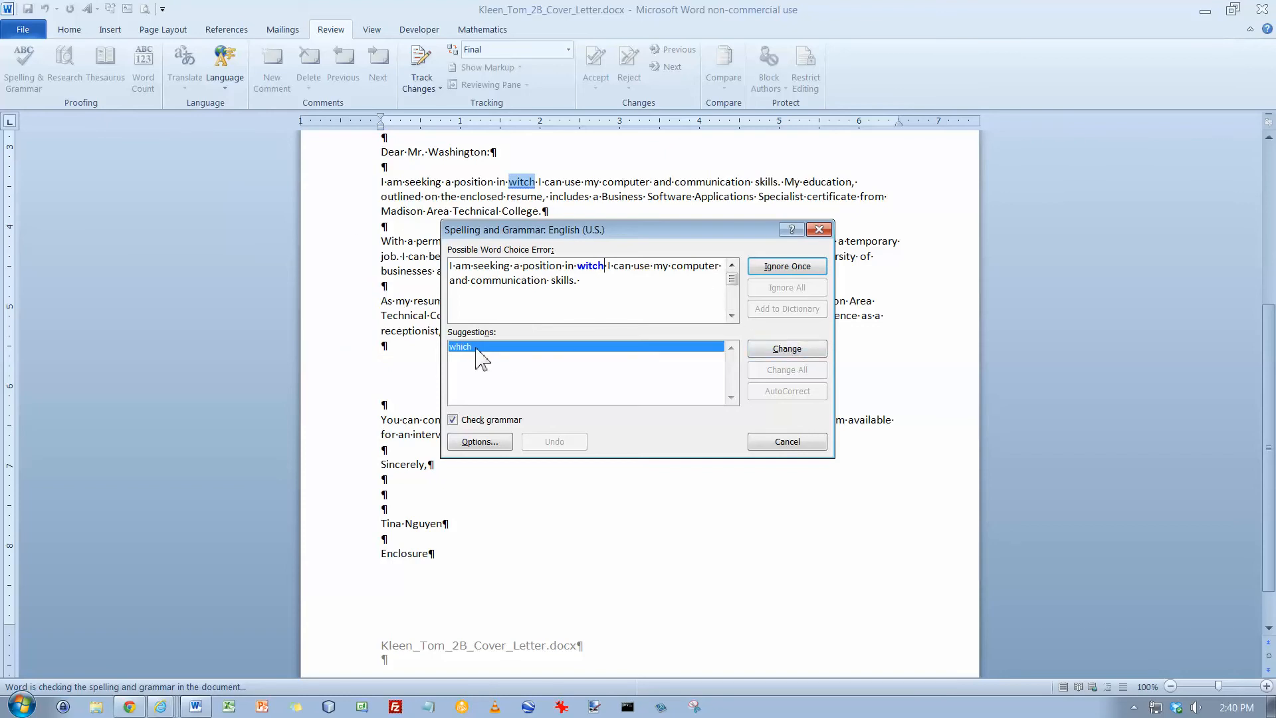
pyautogui.click(795, 357)
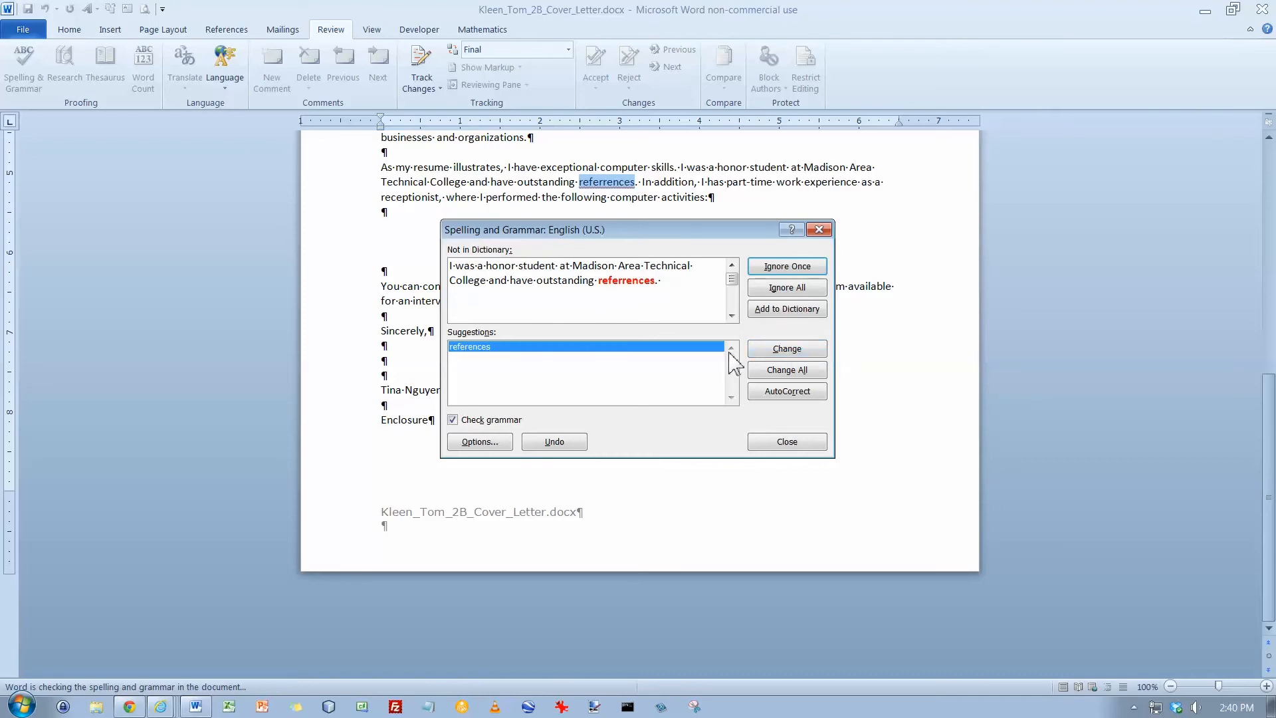
pyautogui.click(778, 354)
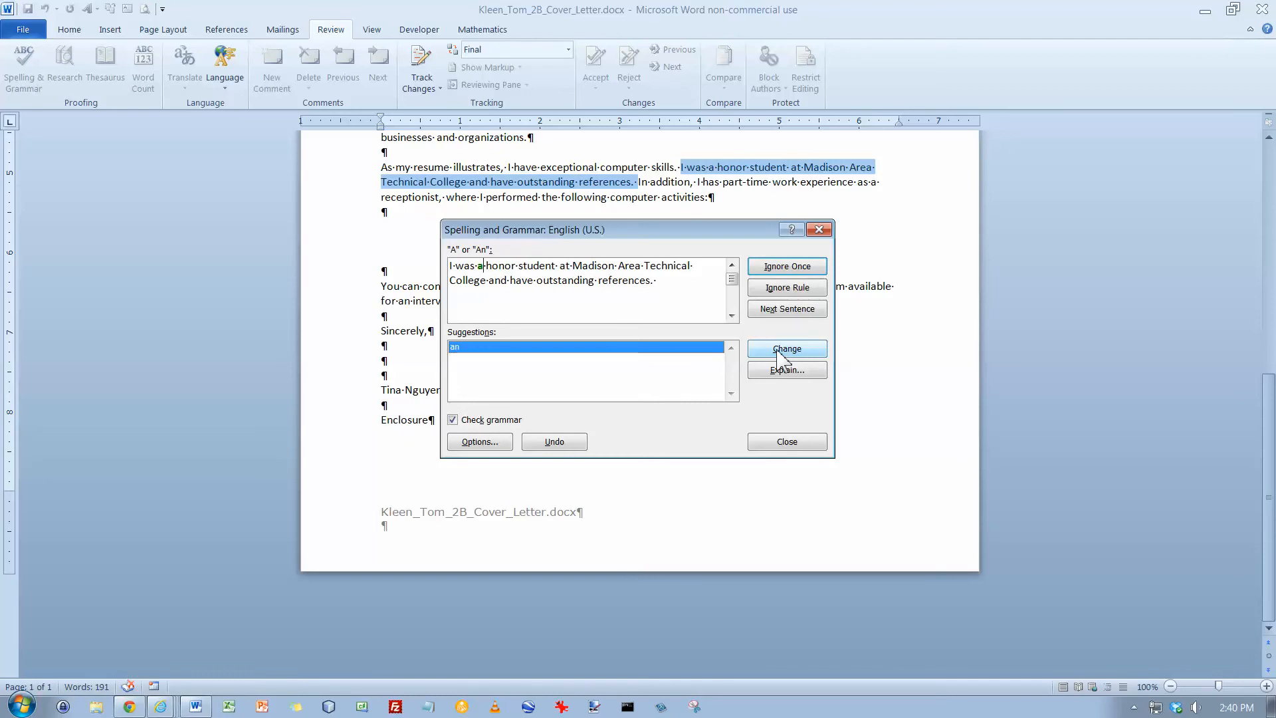
# Change "a" to "an", "has" to "have" and "convenence" to "convenience" in the check, finish it and save the letter
pyautogui.click(779, 353)
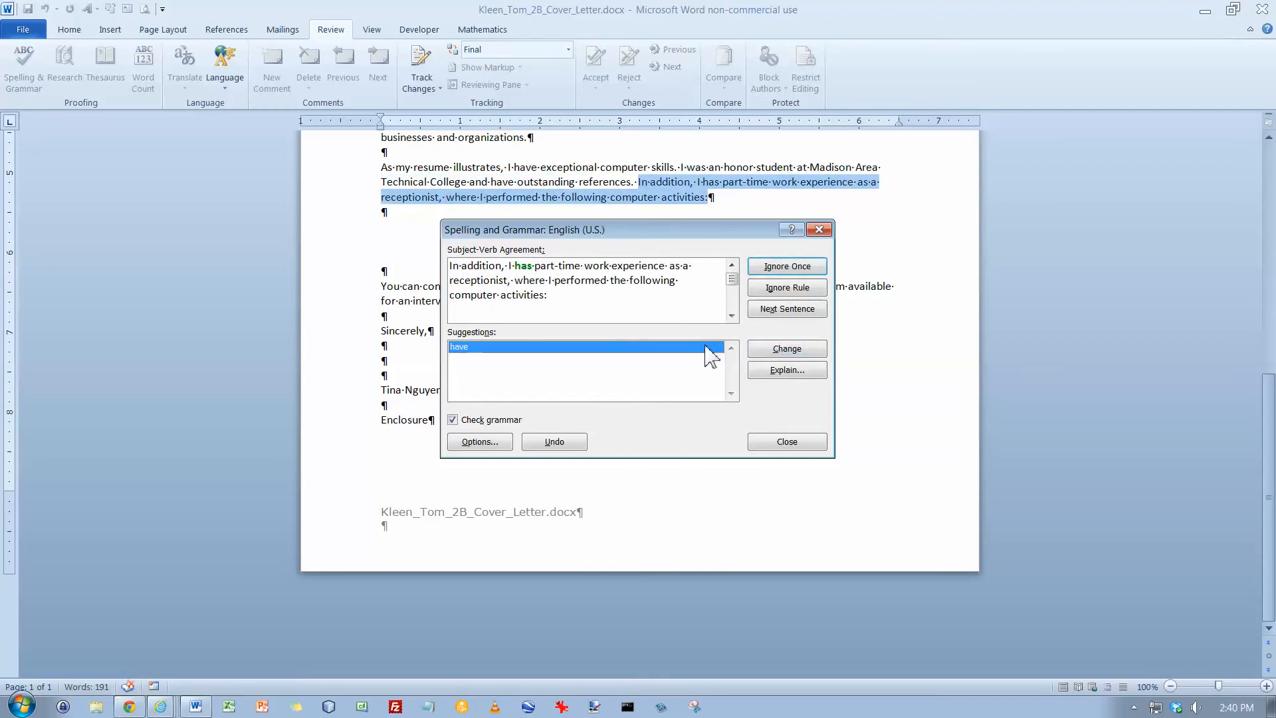
pyautogui.click(778, 350)
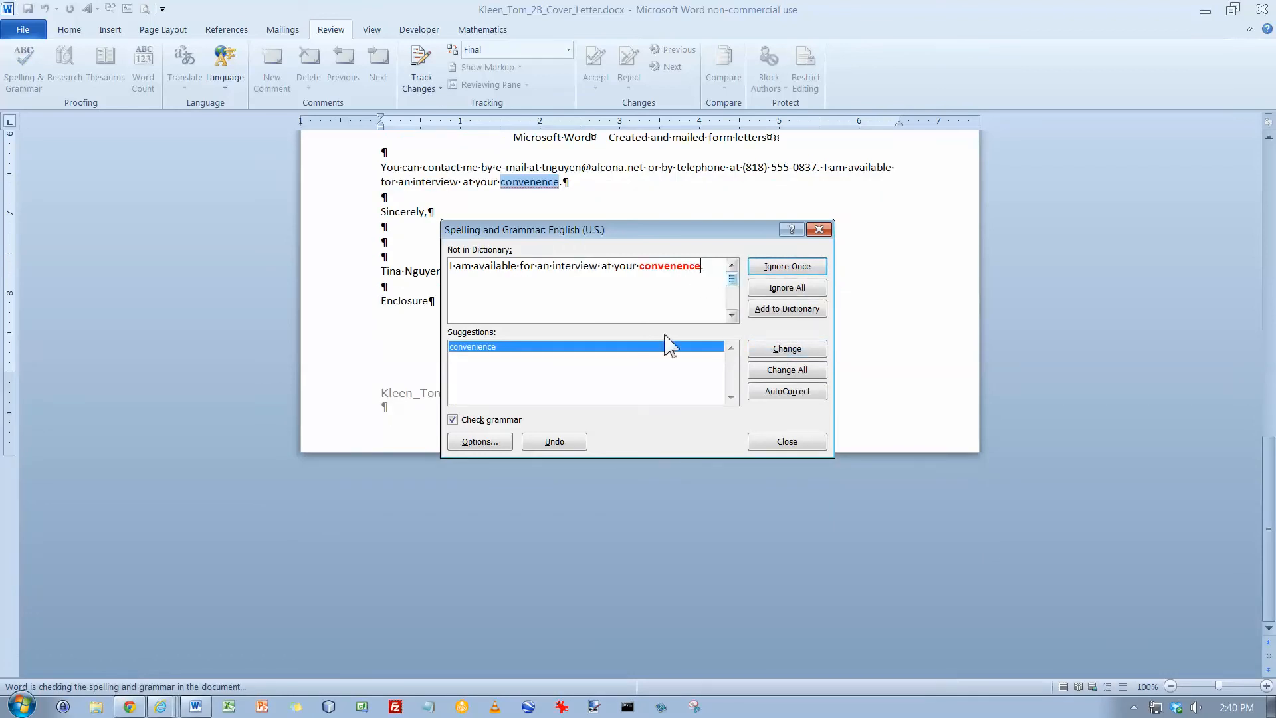
pyautogui.click(777, 351)
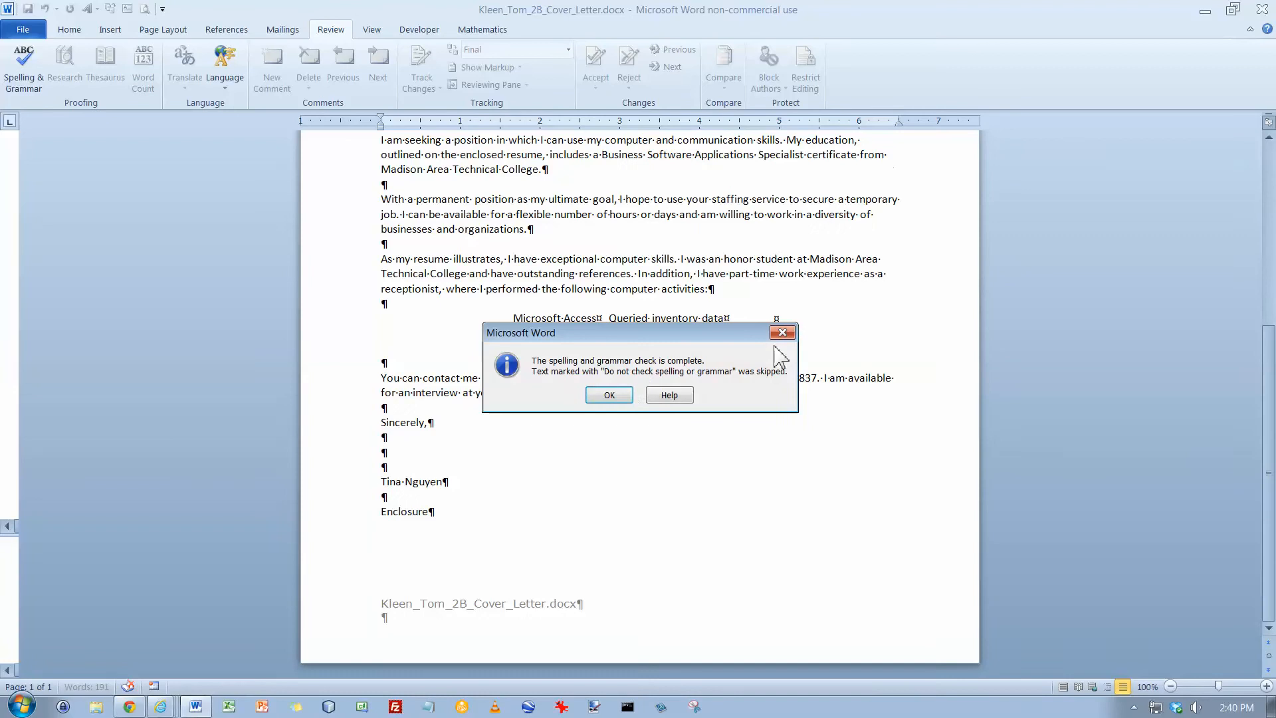
pyautogui.click(609, 395)
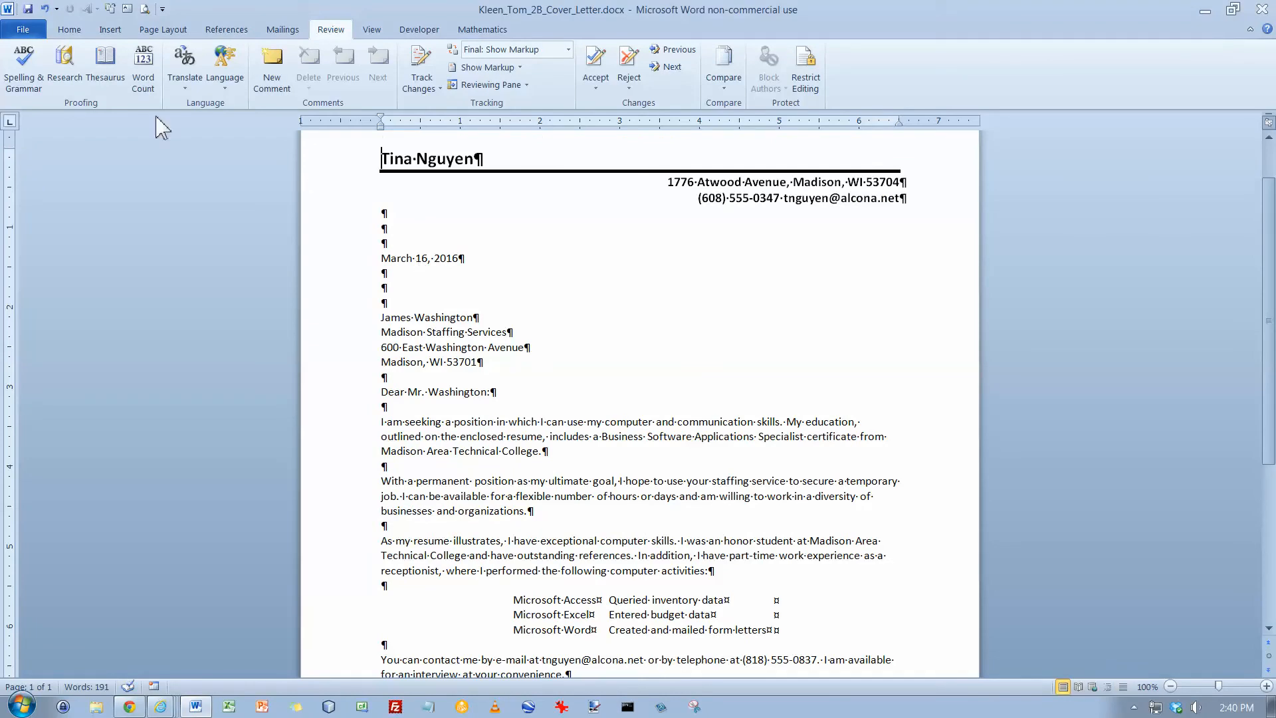
pyautogui.click(27, 9)
# Replace "diversity" in the second body paragraph with its synonym "variety"
pyautogui.click(382, 485)
pyautogui.rightClick(842, 498)
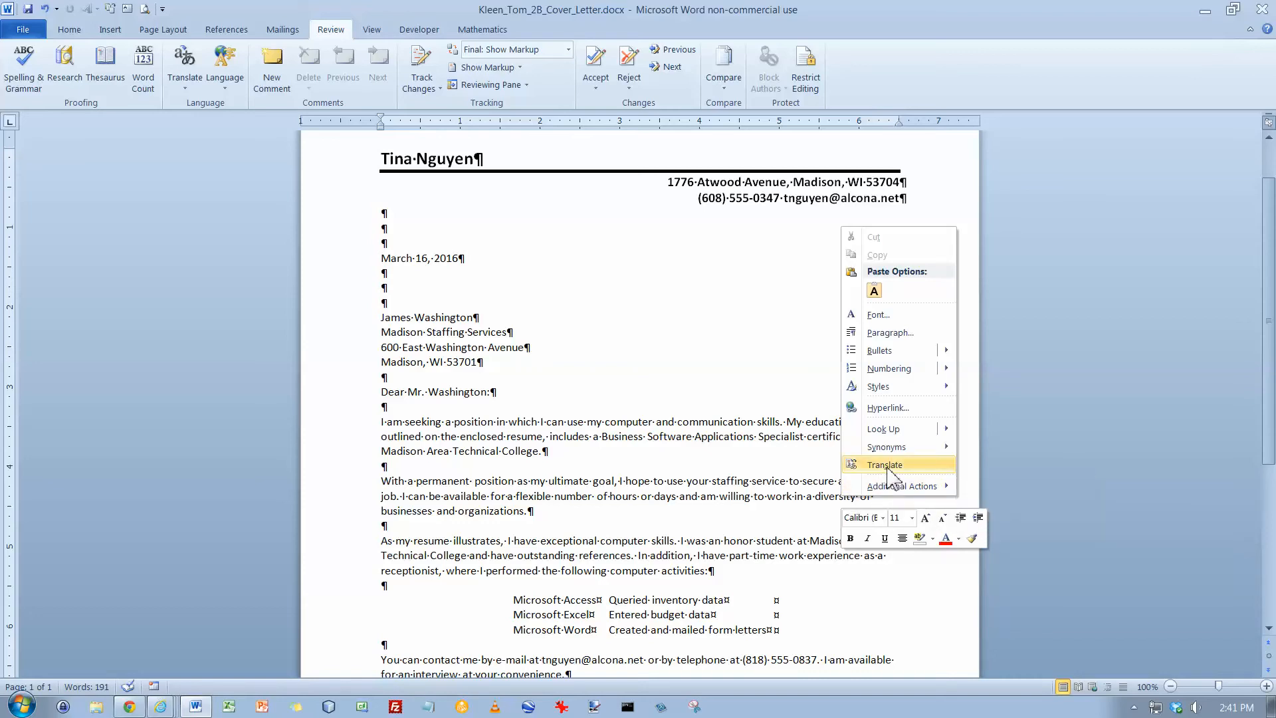
pyautogui.moveTo(891, 453)
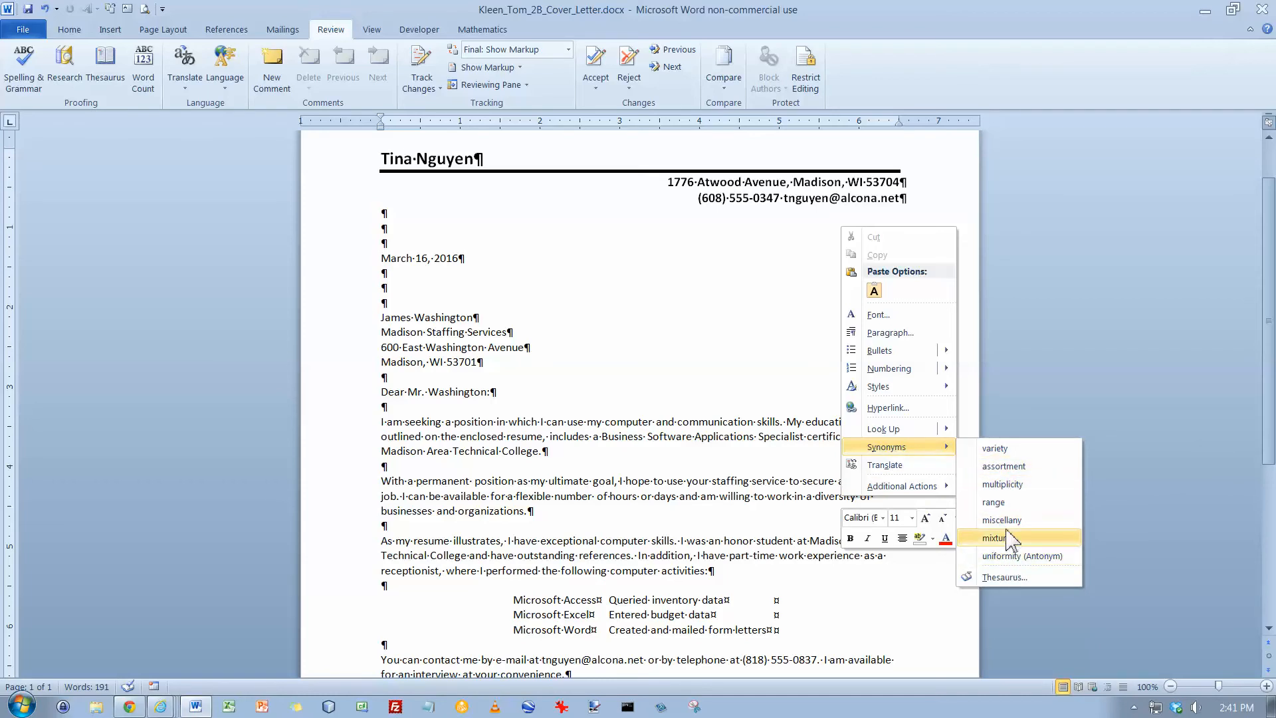
pyautogui.click(1005, 449)
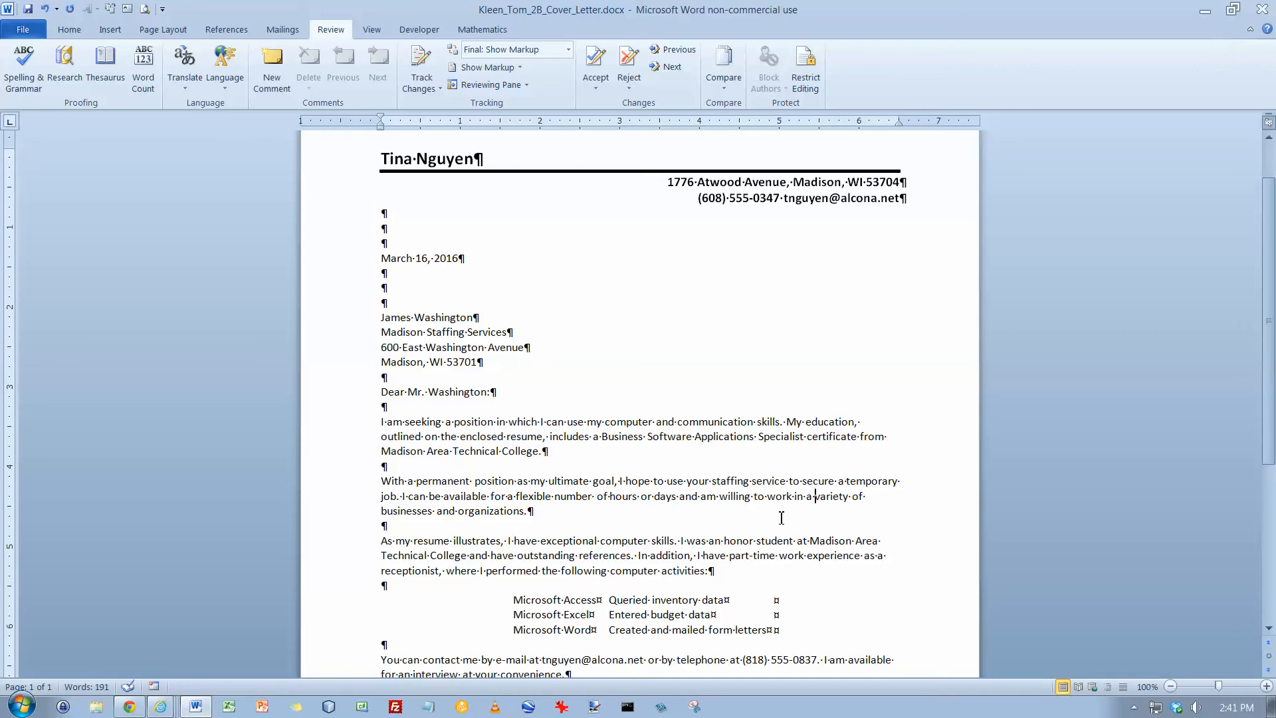
# Open the full thesaurus for the word "exceptional" in the third body paragraph
pyautogui.click(383, 543)
pyautogui.rightClick(571, 544)
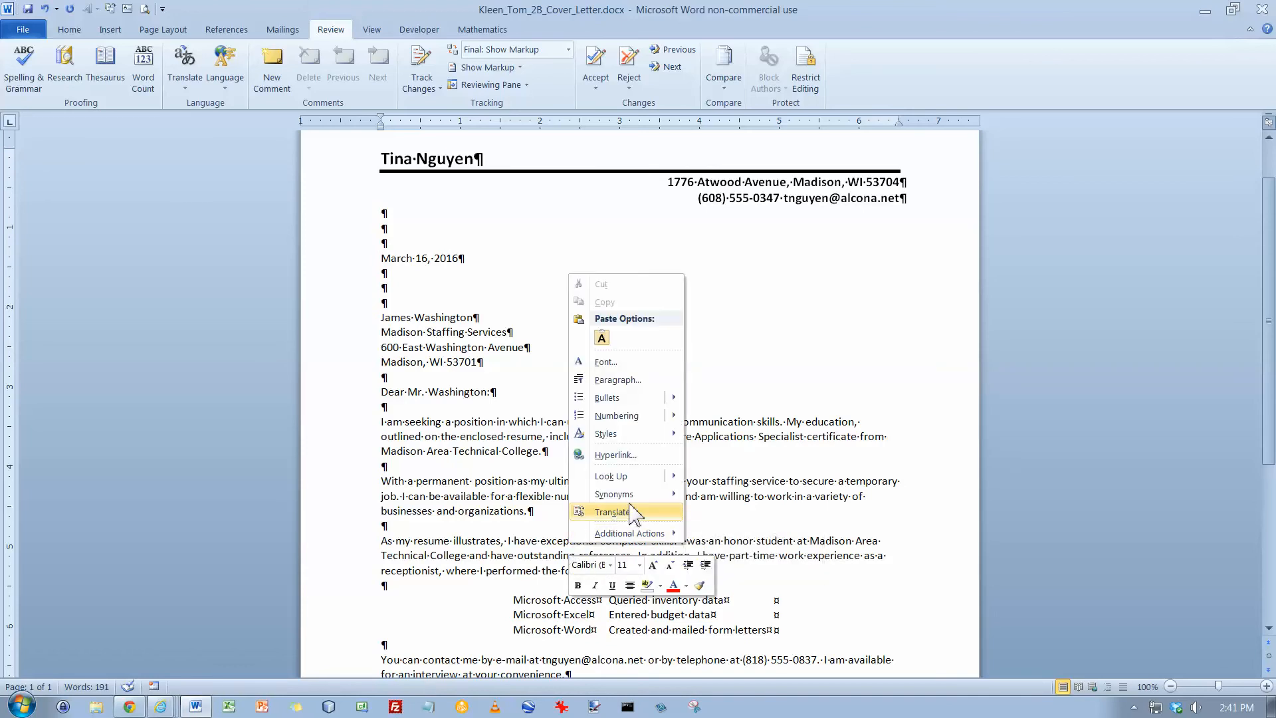
pyautogui.moveTo(631, 498)
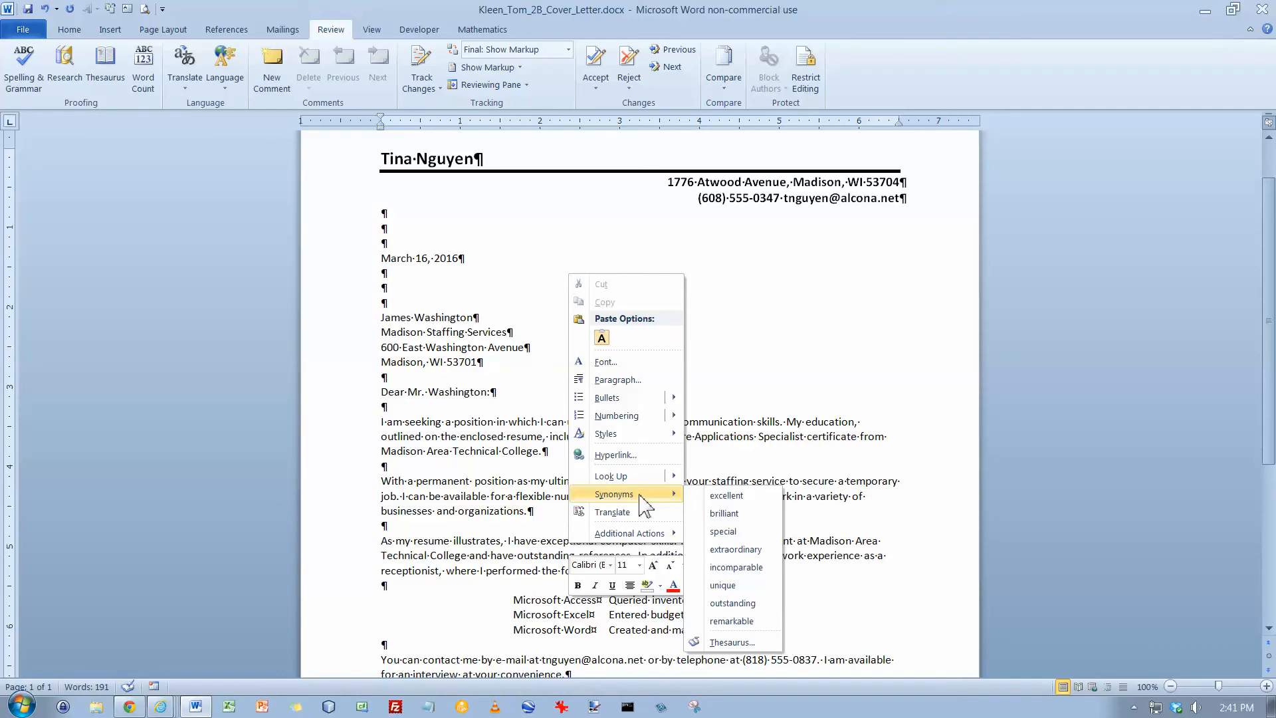
pyautogui.click(731, 642)
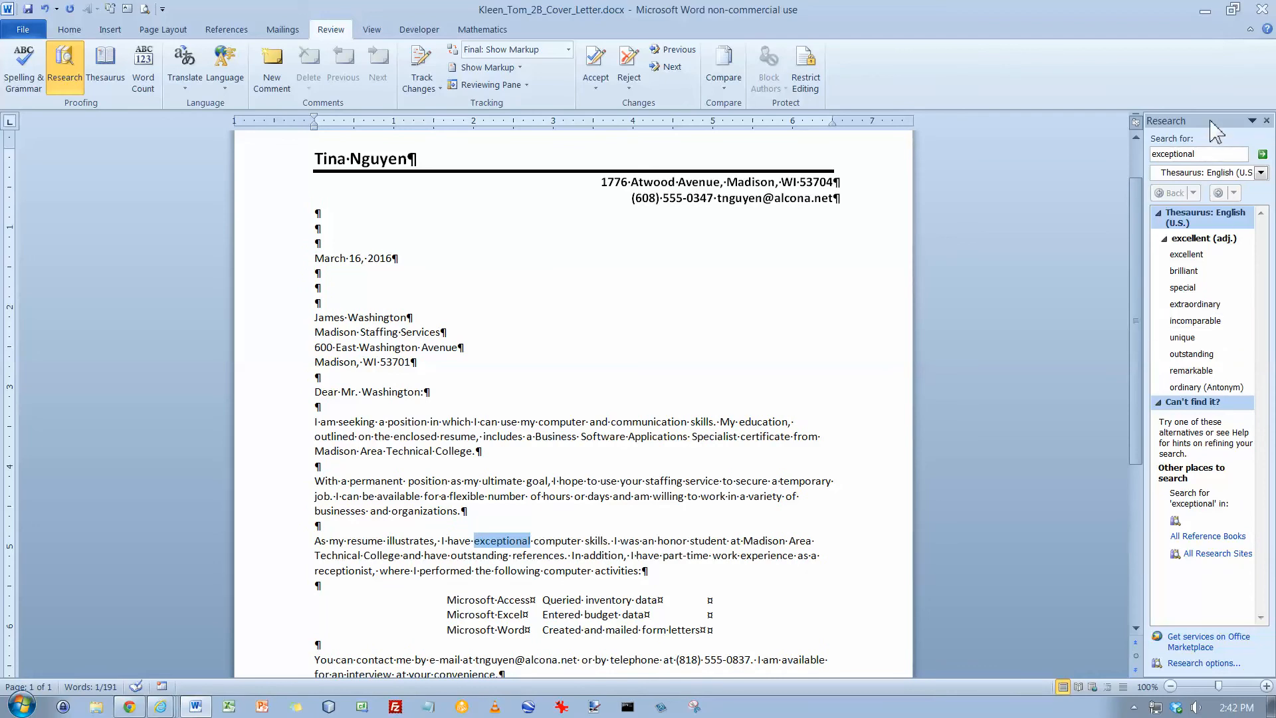
# Look up synonyms of "excellent" from the thesaurus results
pyautogui.click(1209, 156)
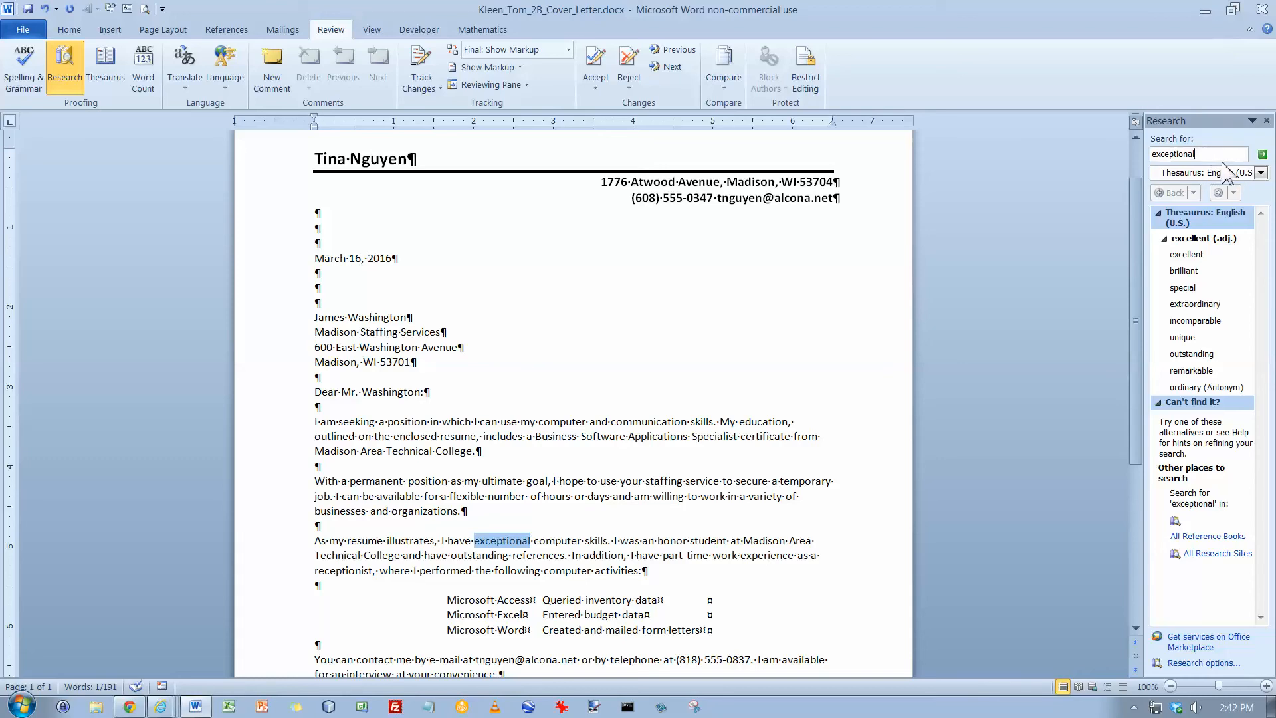
pyautogui.click(1262, 156)
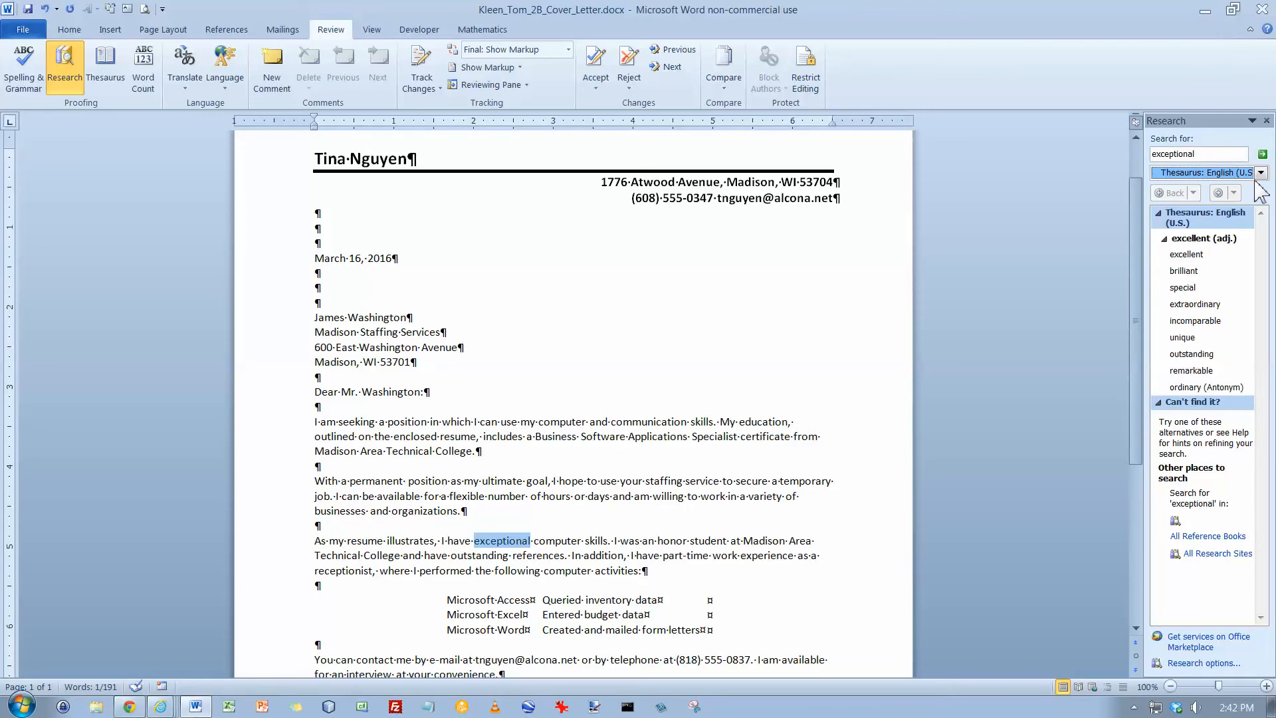
pyautogui.click(1213, 255)
pyautogui.moveTo(1214, 261)
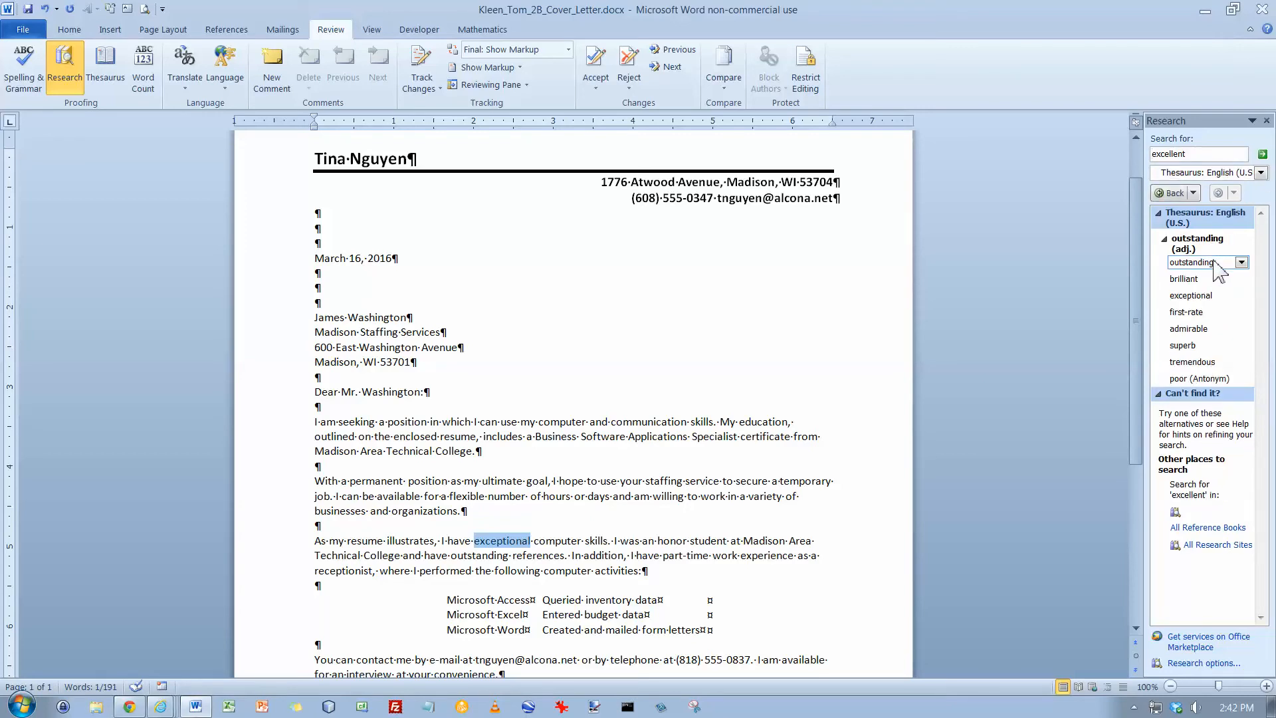
# Look up "exceptional" in the thesaurus and insert "excellent" in its place in the third body paragraph
pyautogui.click(1213, 157)
pyautogui.click(1263, 156)
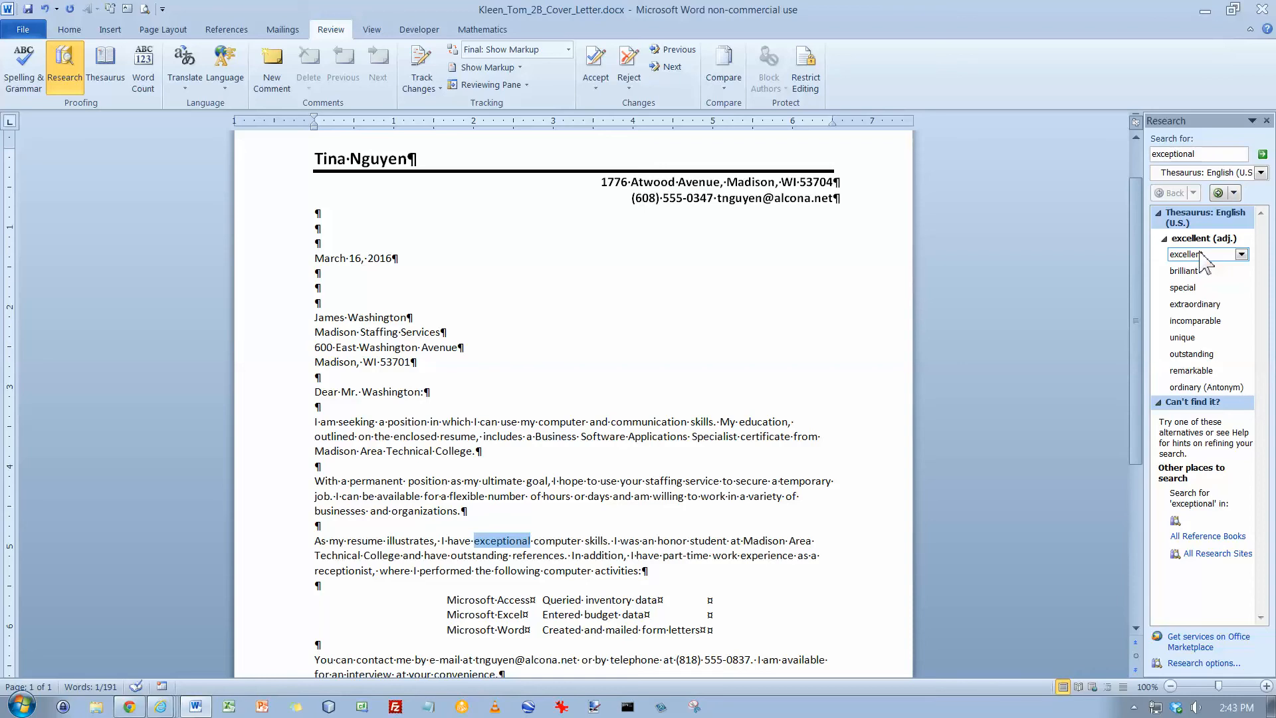
pyautogui.click(1241, 254)
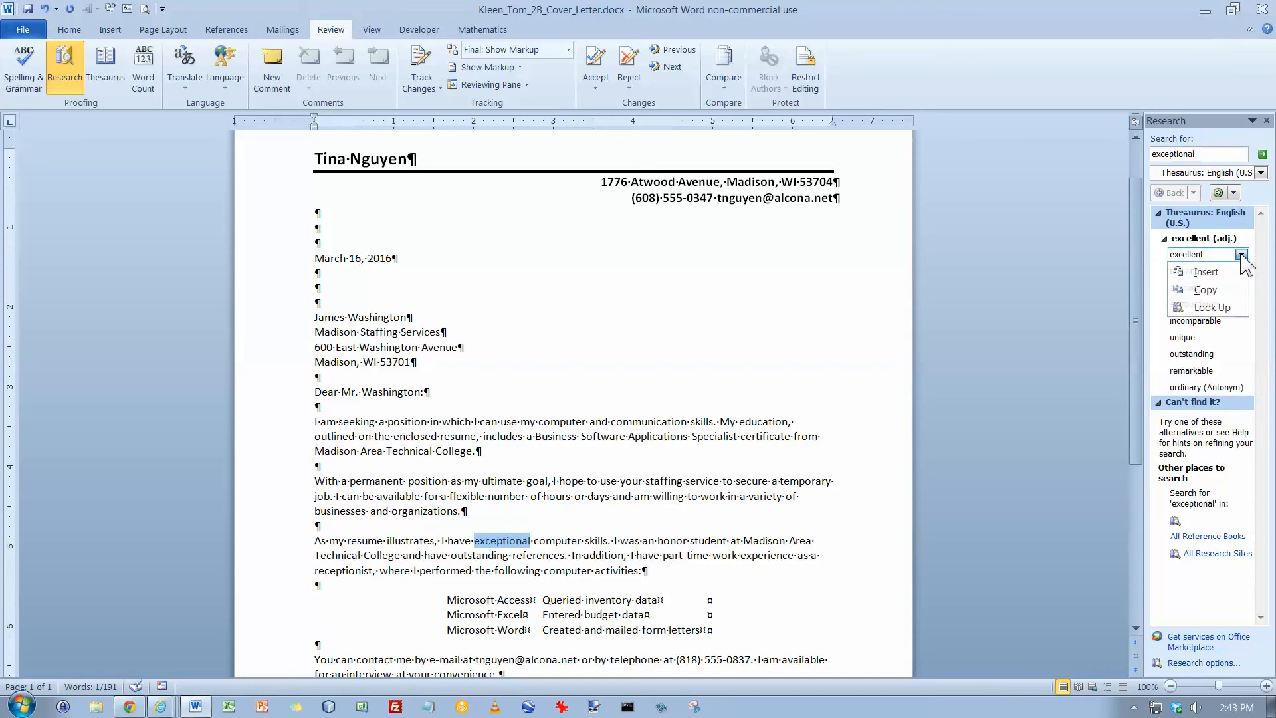
pyautogui.click(1206, 272)
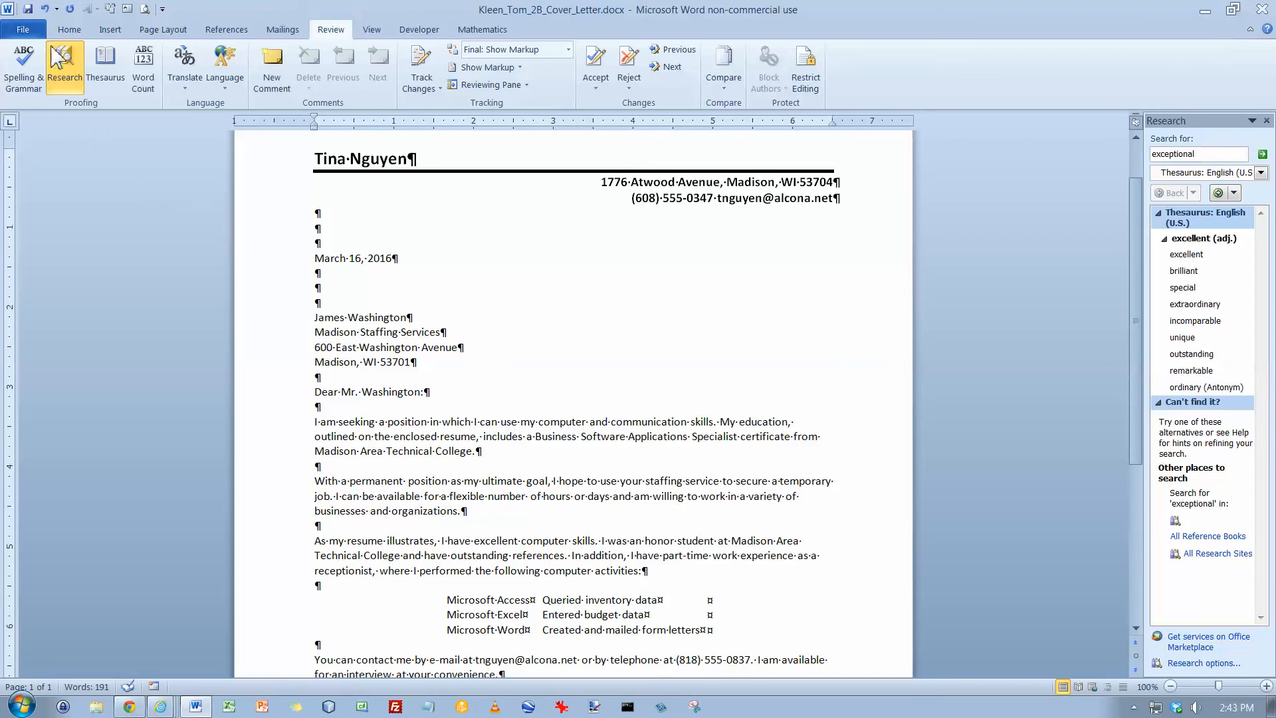
# In the document properties, complete the author's full name, set the keywords to "cover letter", and close the properties
pyautogui.click(30, 32)
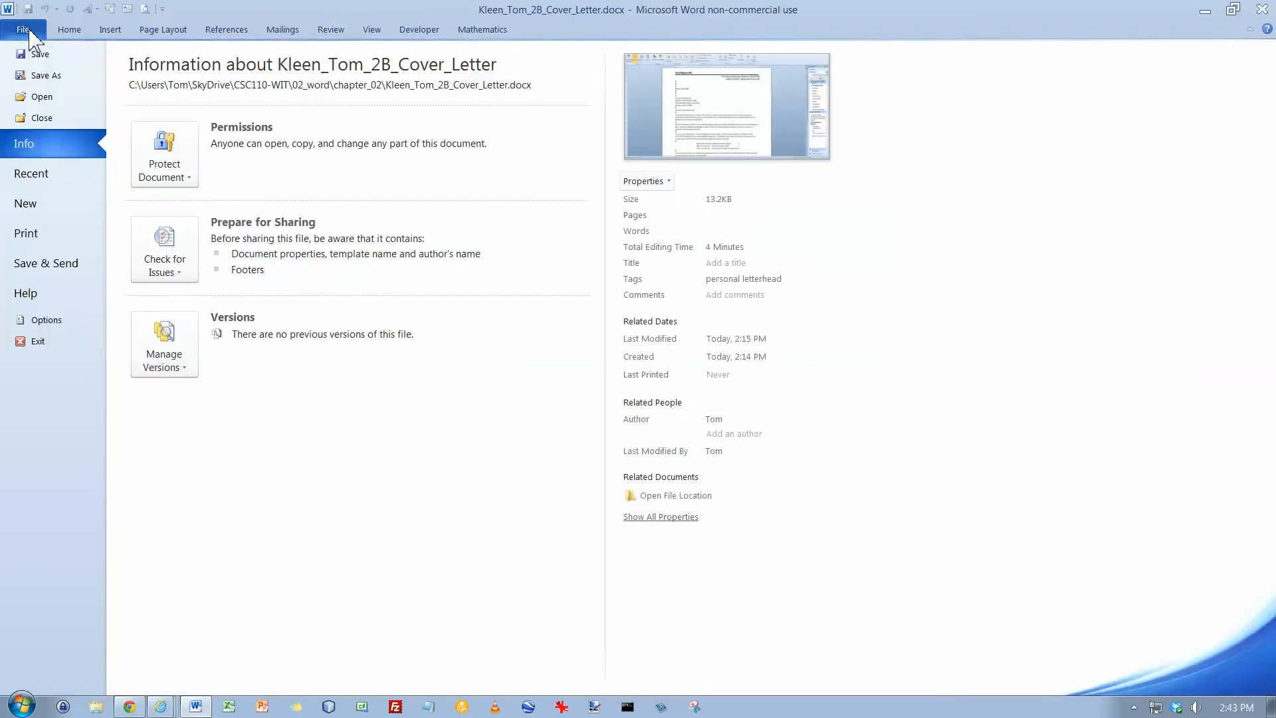
pyautogui.click(644, 182)
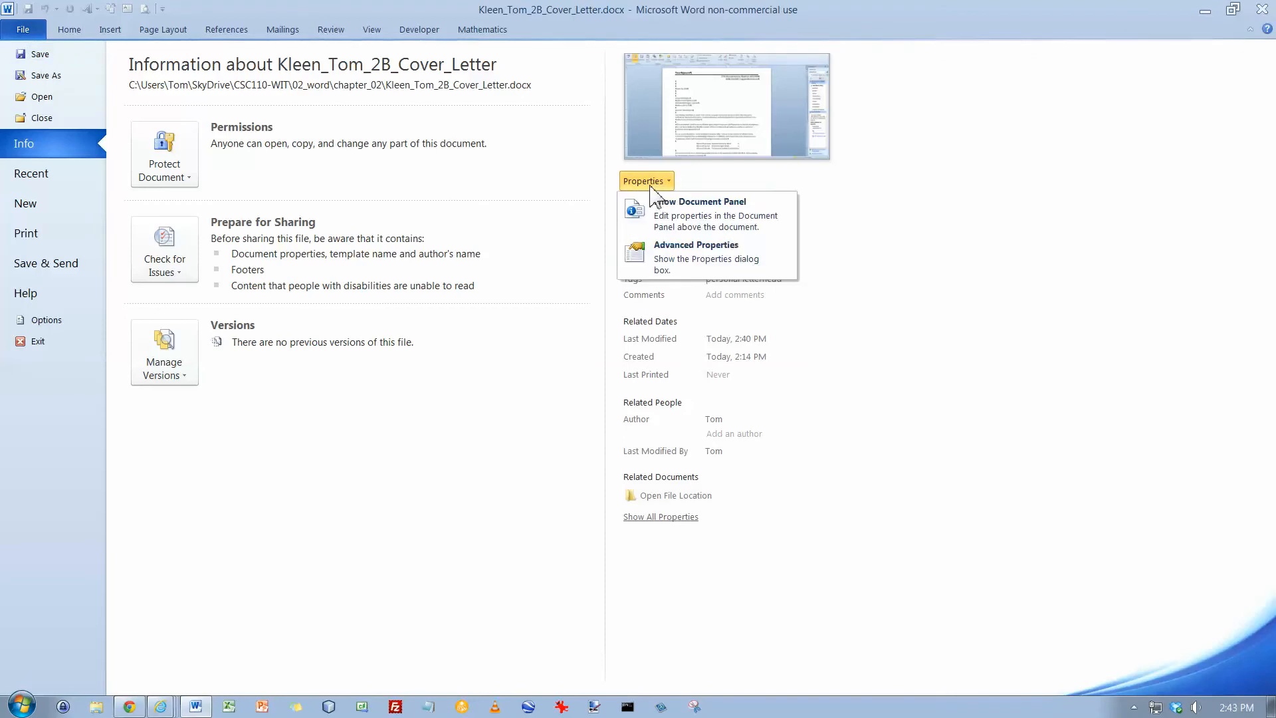
pyautogui.click(662, 205)
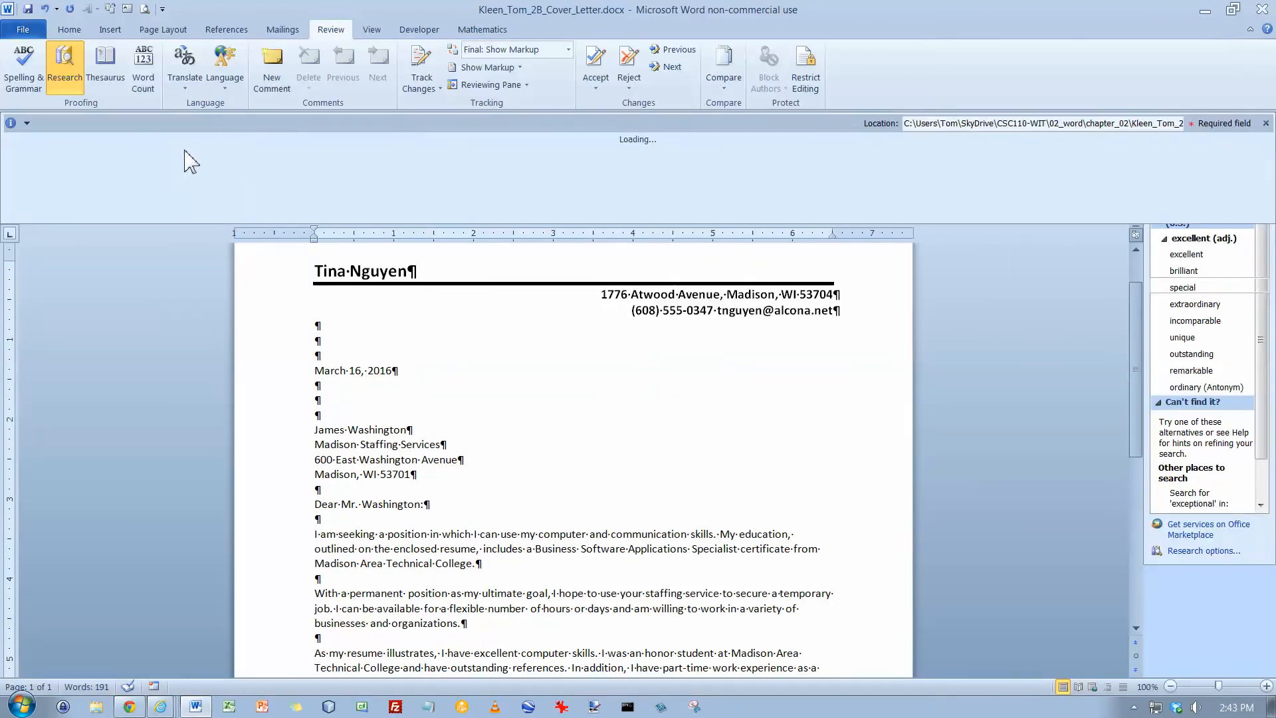
pyautogui.write('leen')
pyautogui.press('Tab')
pyautogui.press('Tab')
pyautogui.press('Tab')
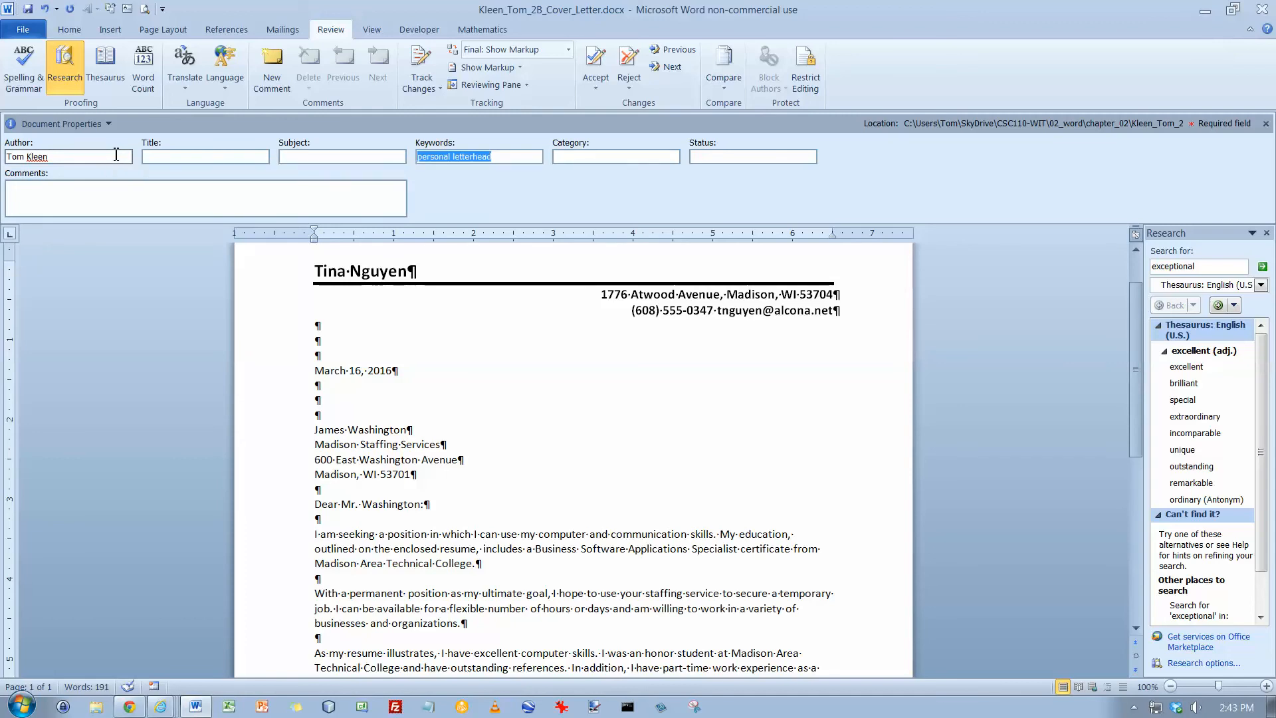
pyautogui.write('cover letter')
pyautogui.click(1266, 123)
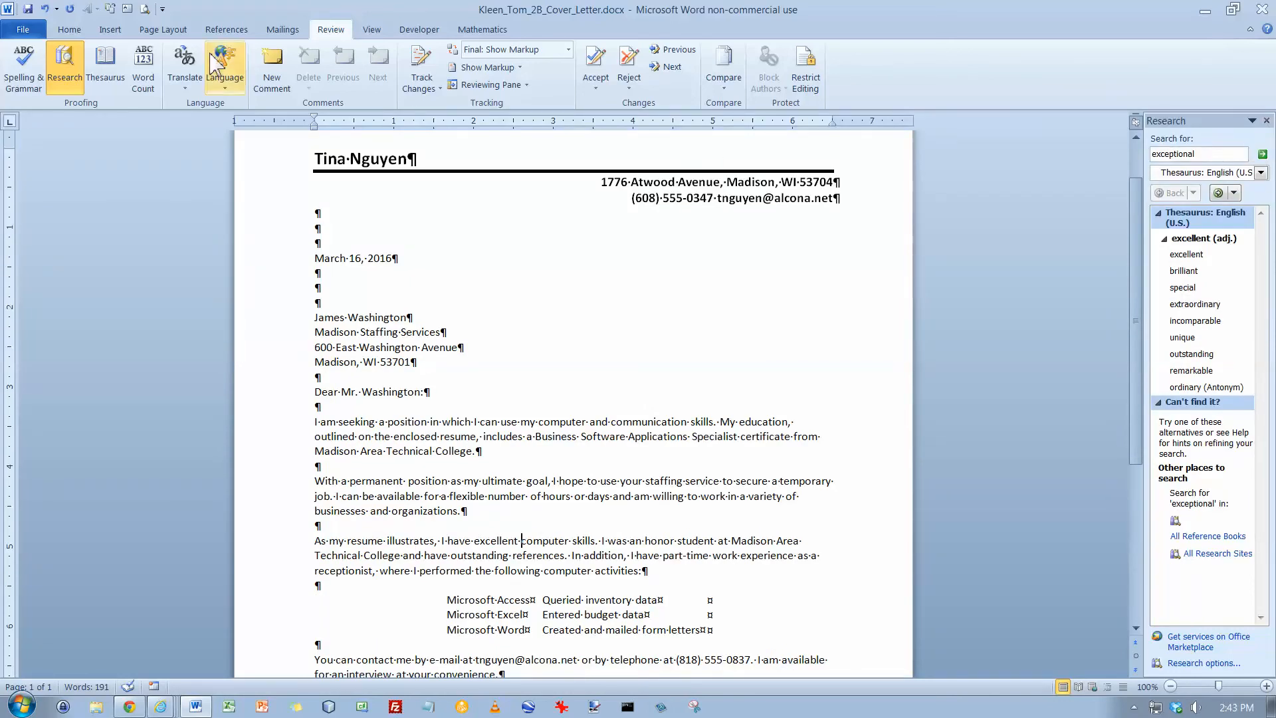
# Save the cover letter and close the document
pyautogui.click(28, 10)
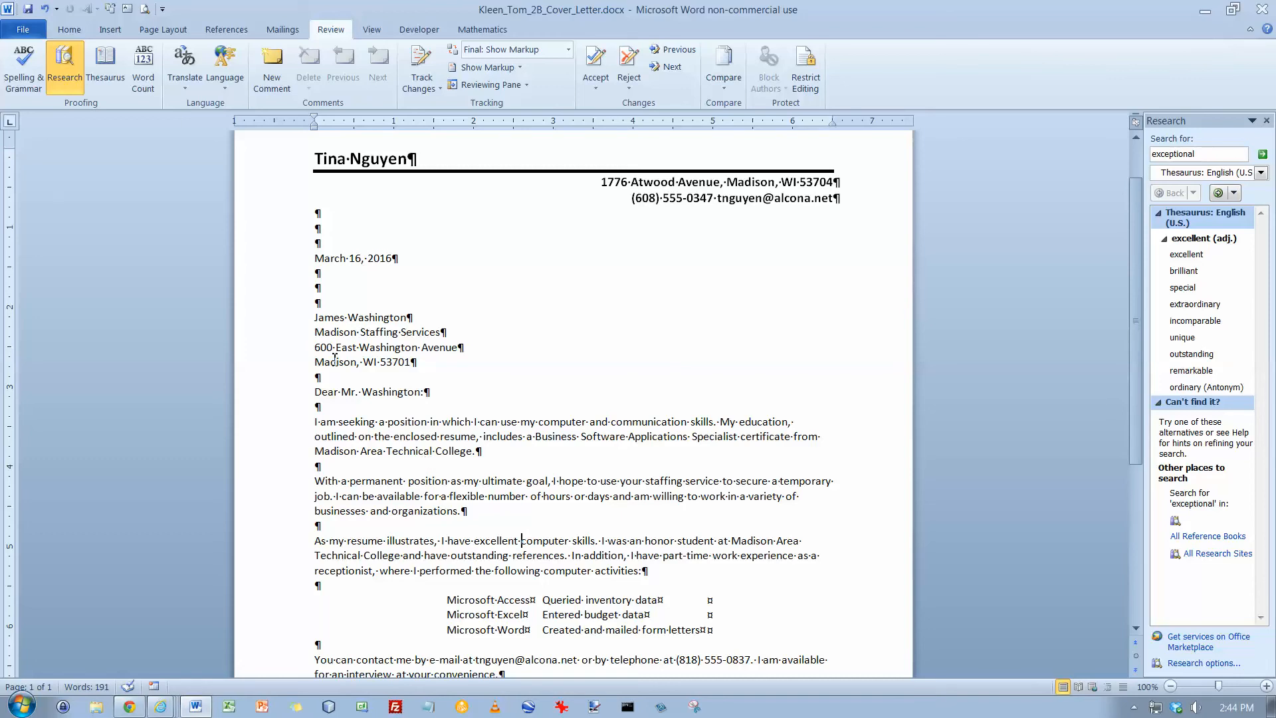
pyautogui.click(31, 34)
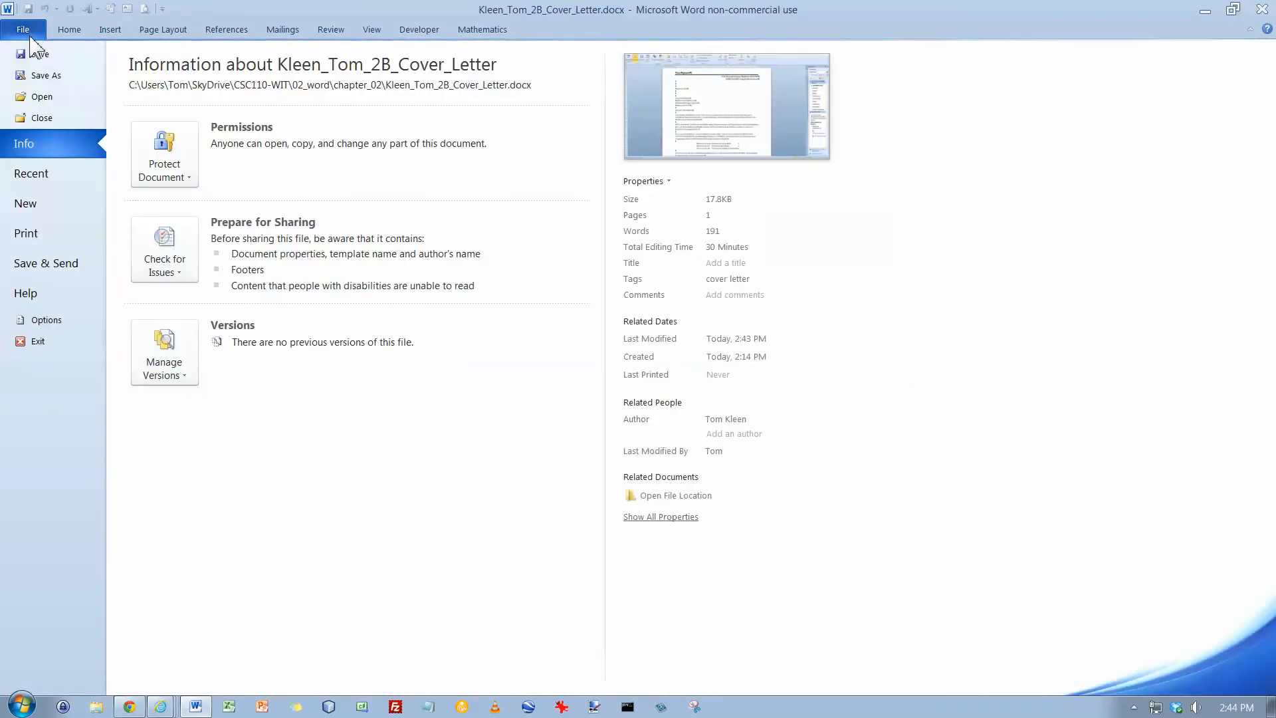
pyautogui.click(36, 120)
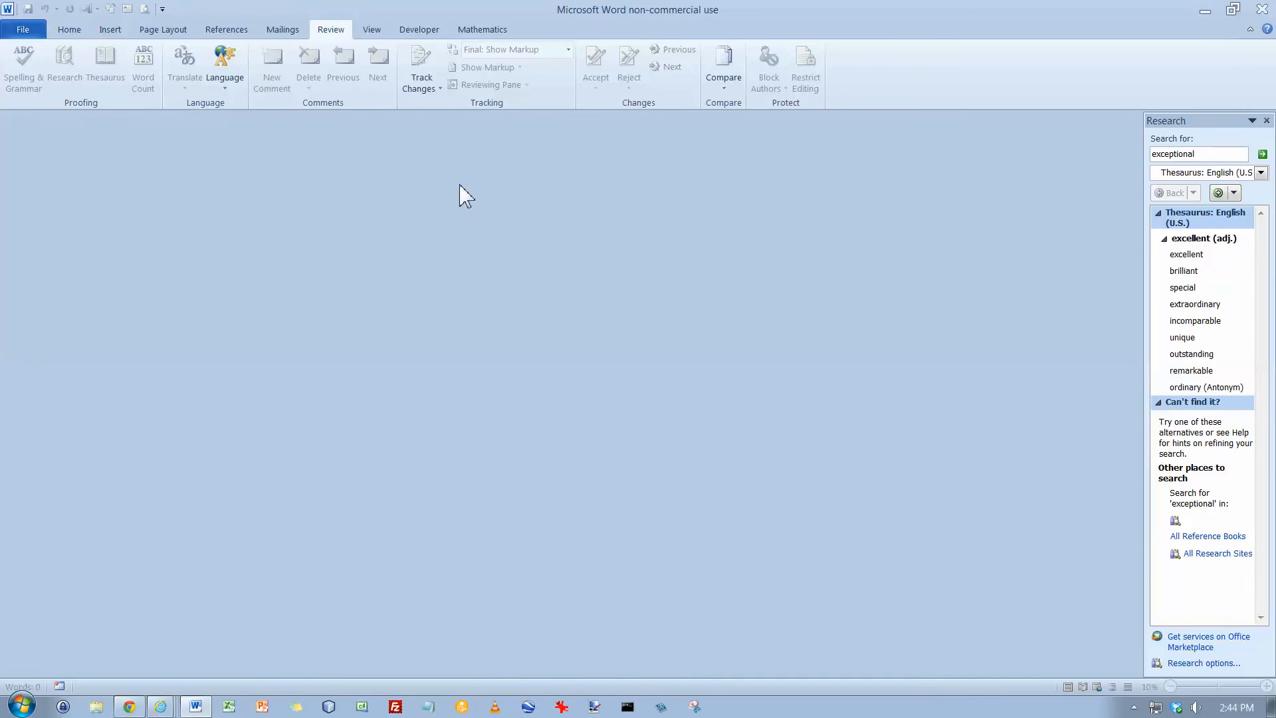
# Create a new document from the Median Resume template in the sample templates
pyautogui.click(21, 33)
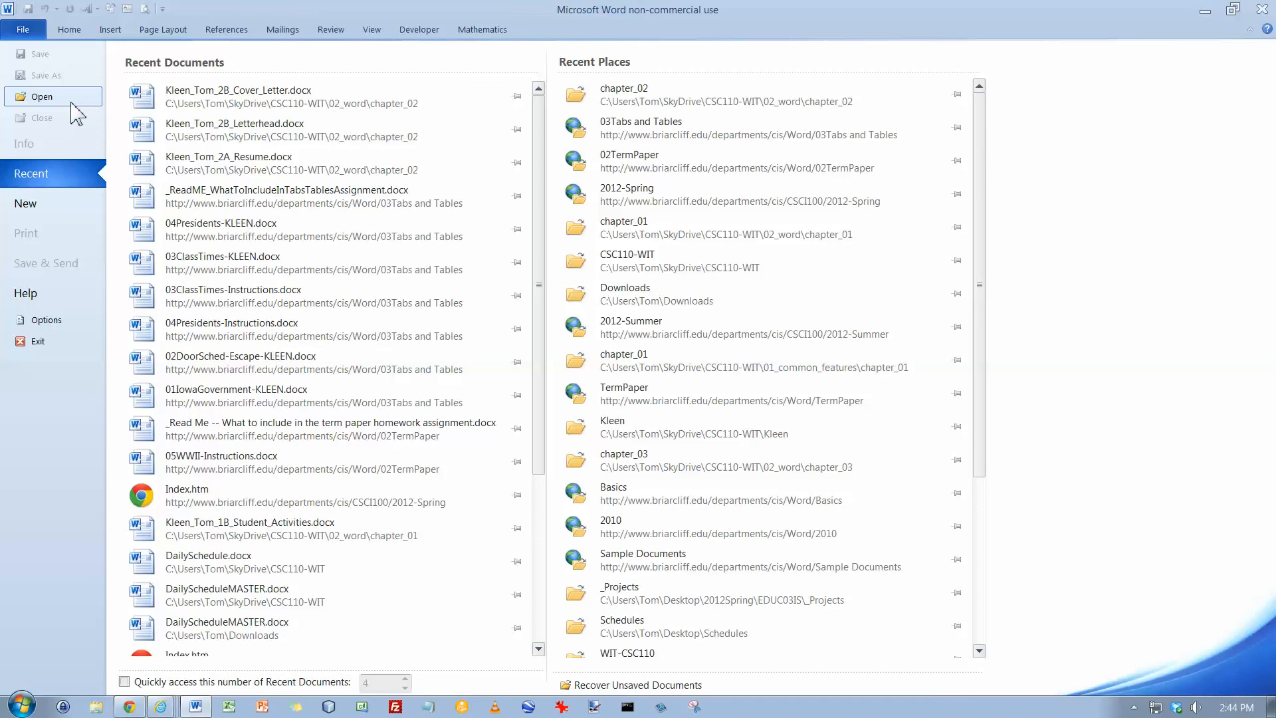
pyautogui.click(45, 211)
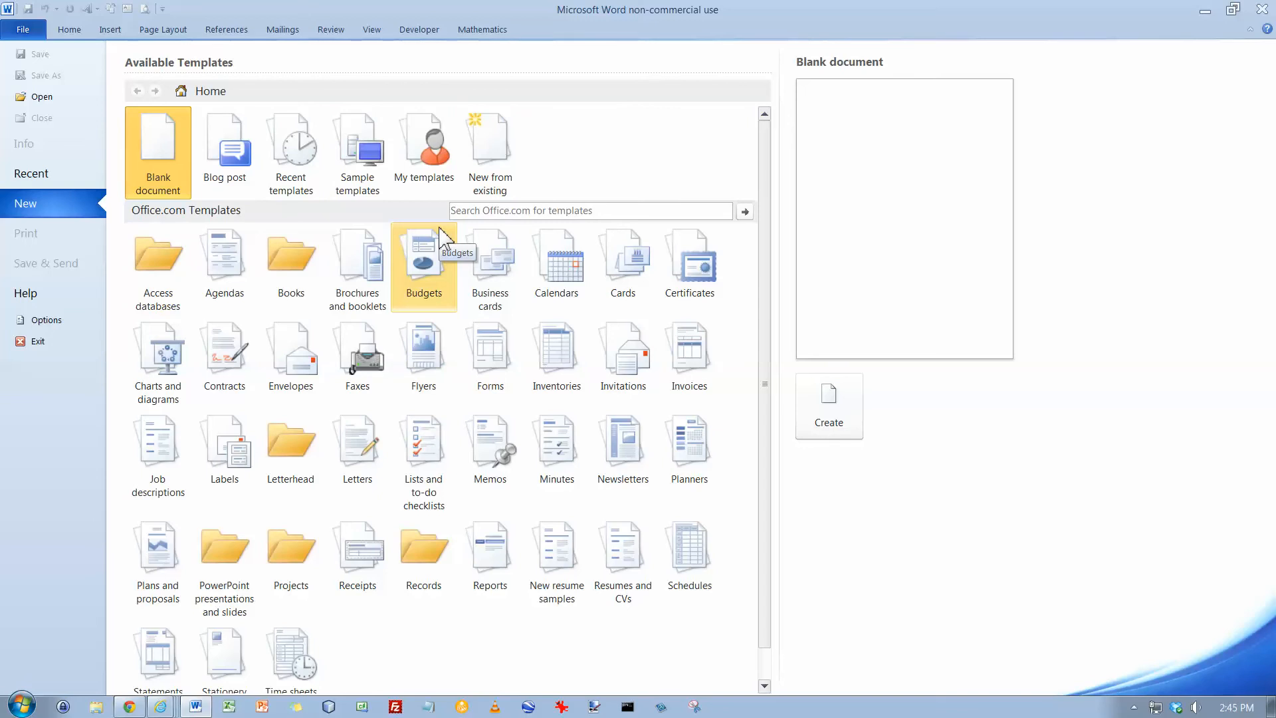
pyautogui.click(353, 158)
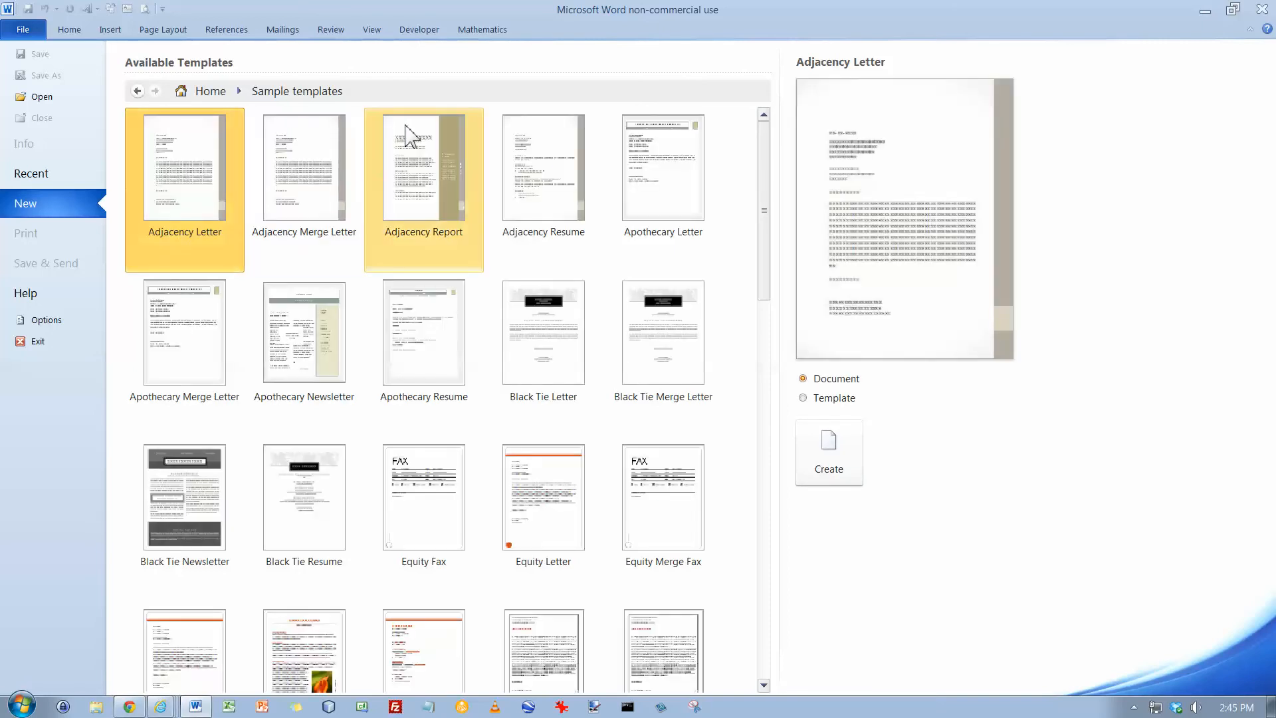
pyautogui.click(764, 479)
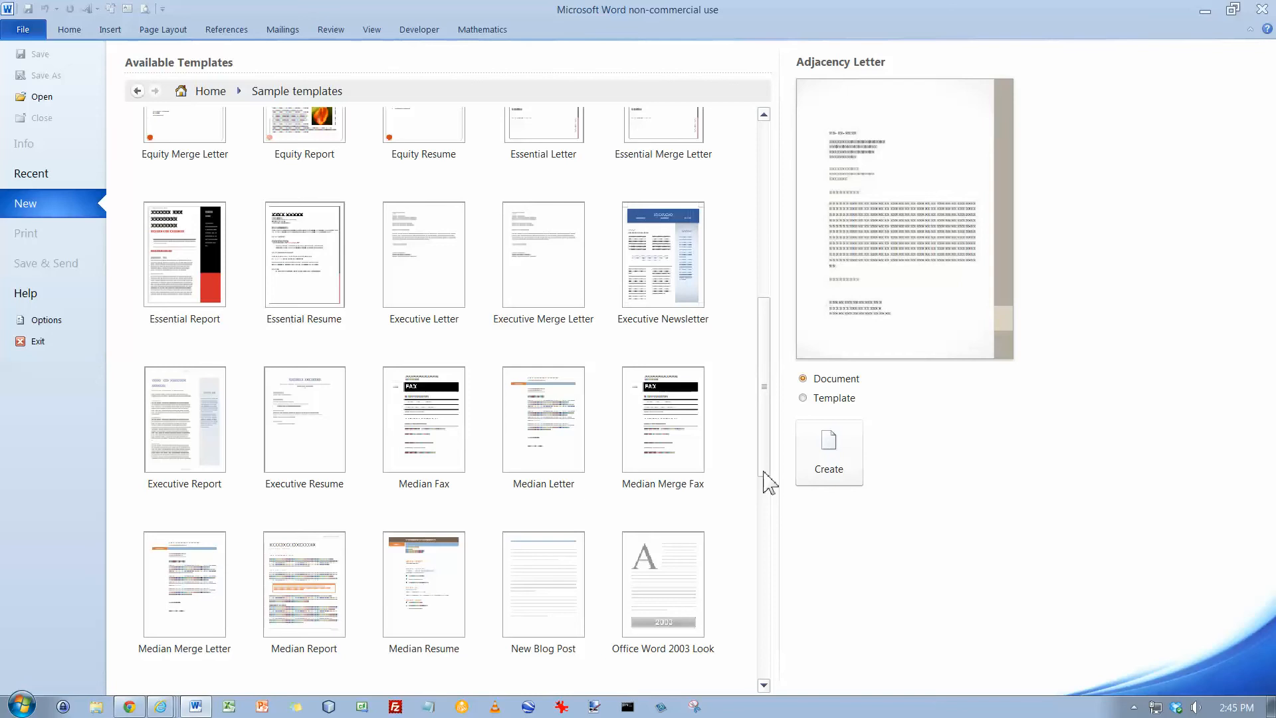
pyautogui.click(426, 585)
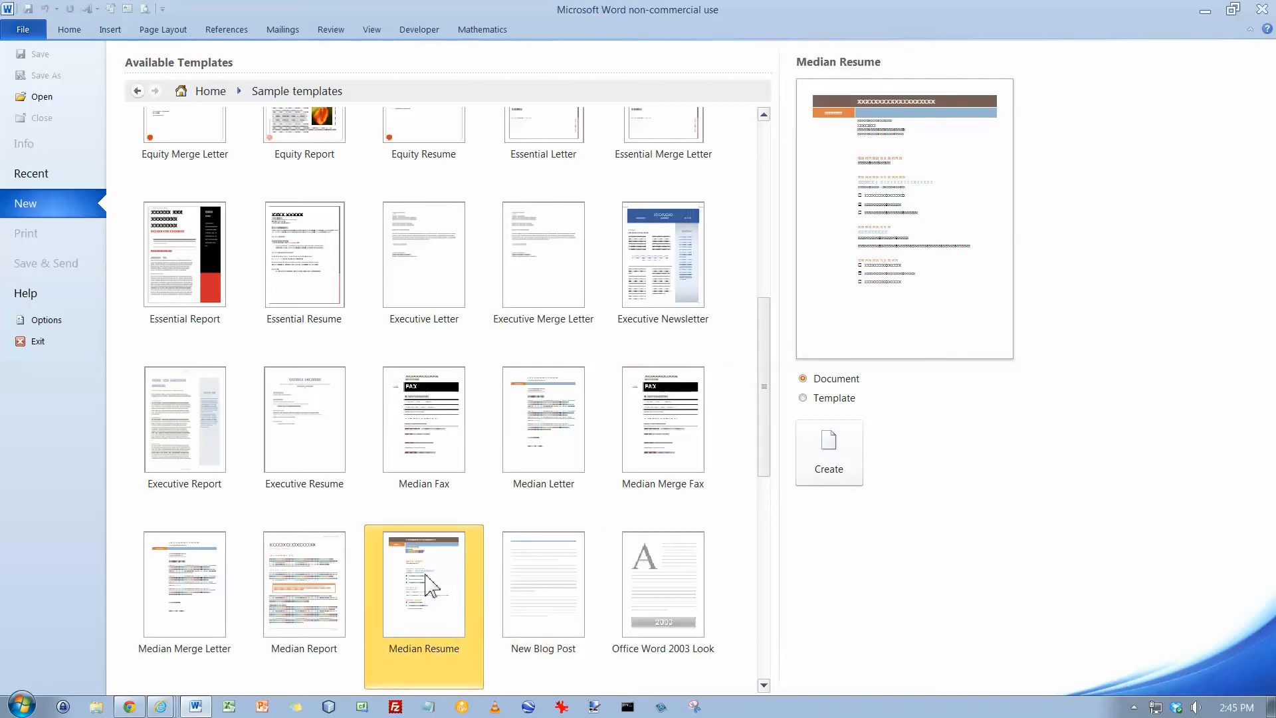
pyautogui.click(822, 452)
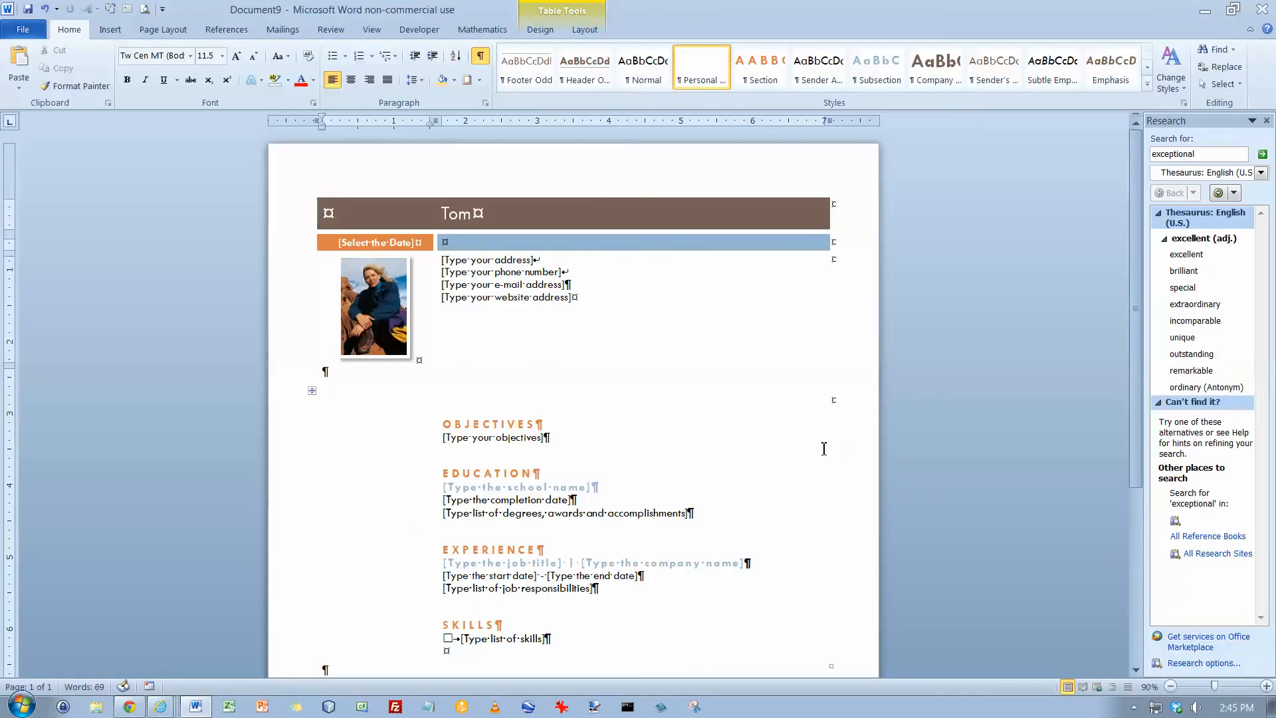
# Save the resume in the chapter_02 folder, naming the file with the author's last and first name followed by 2B_Brief_Resume
pyautogui.click(23, 30)
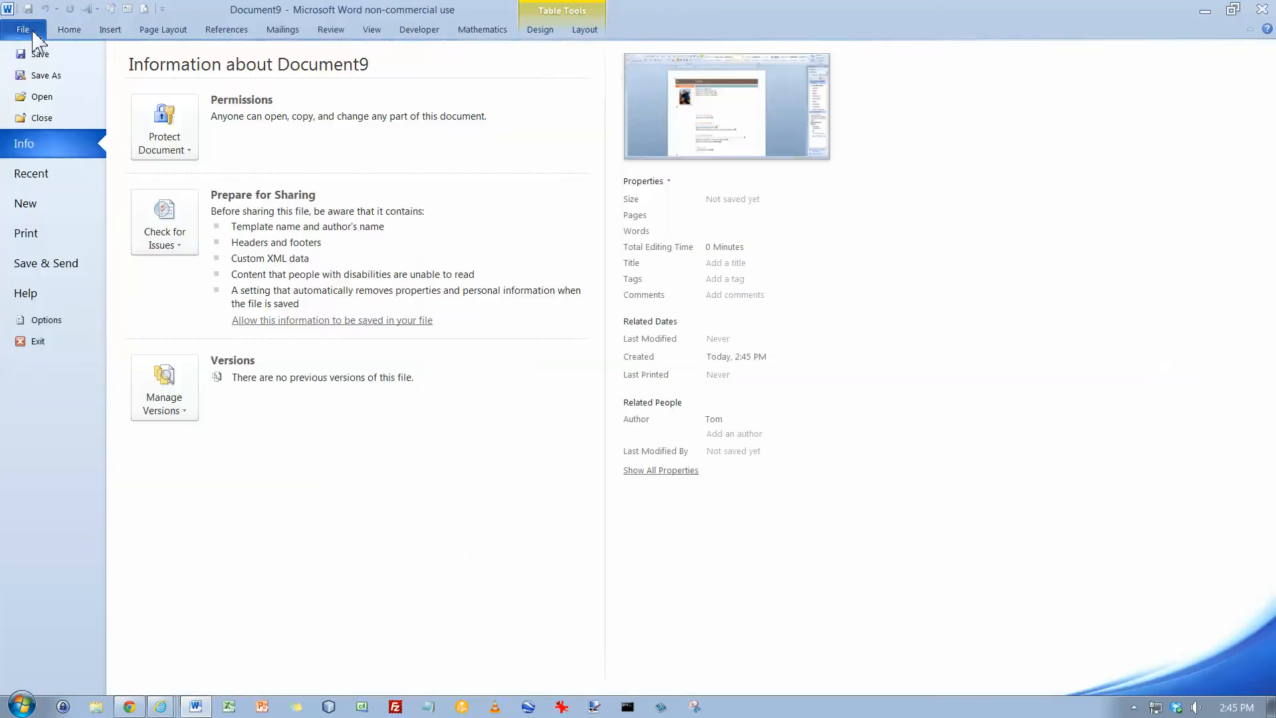
pyautogui.click(42, 76)
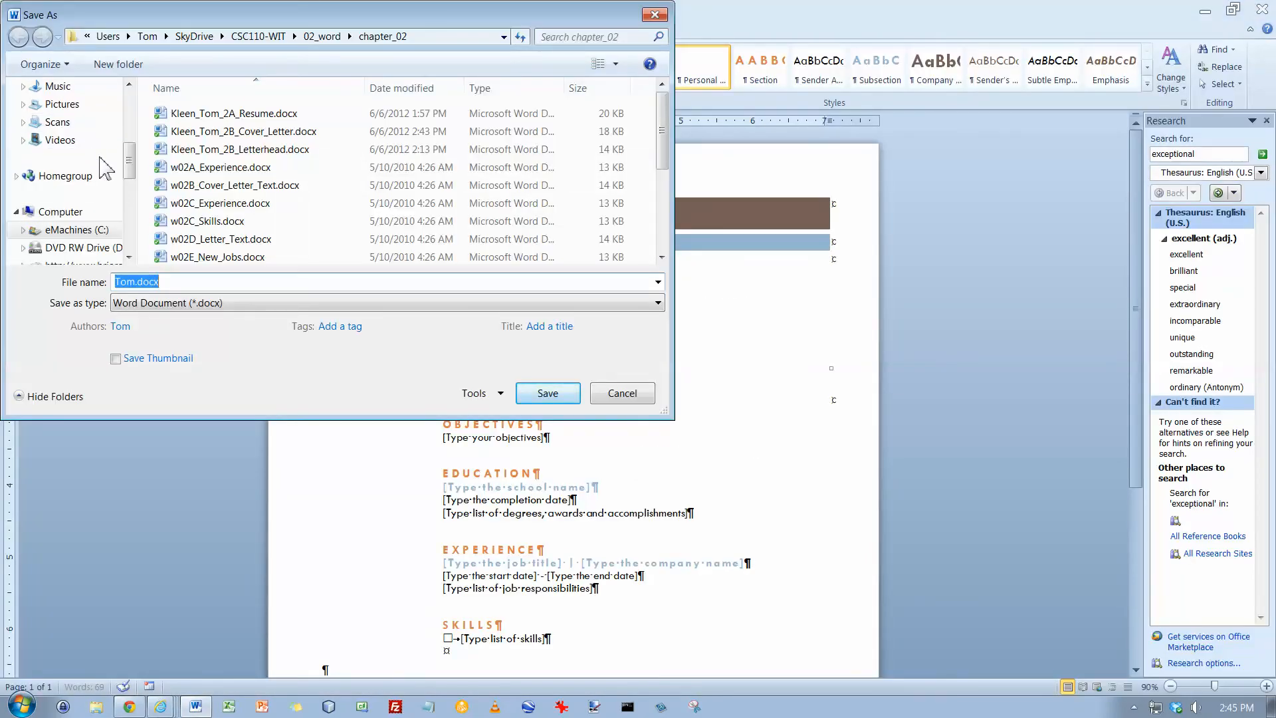
pyautogui.write('Kleen_Tom_2B')
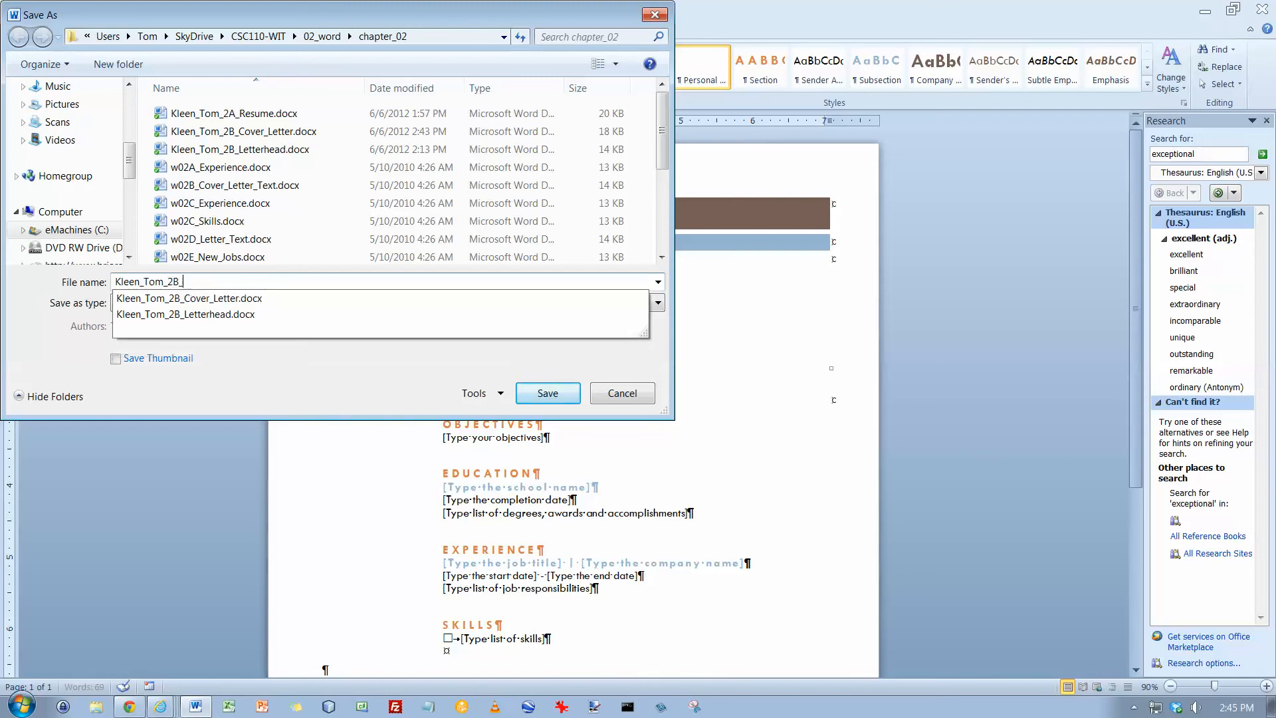
pyautogui.write('_Brief_Resume')
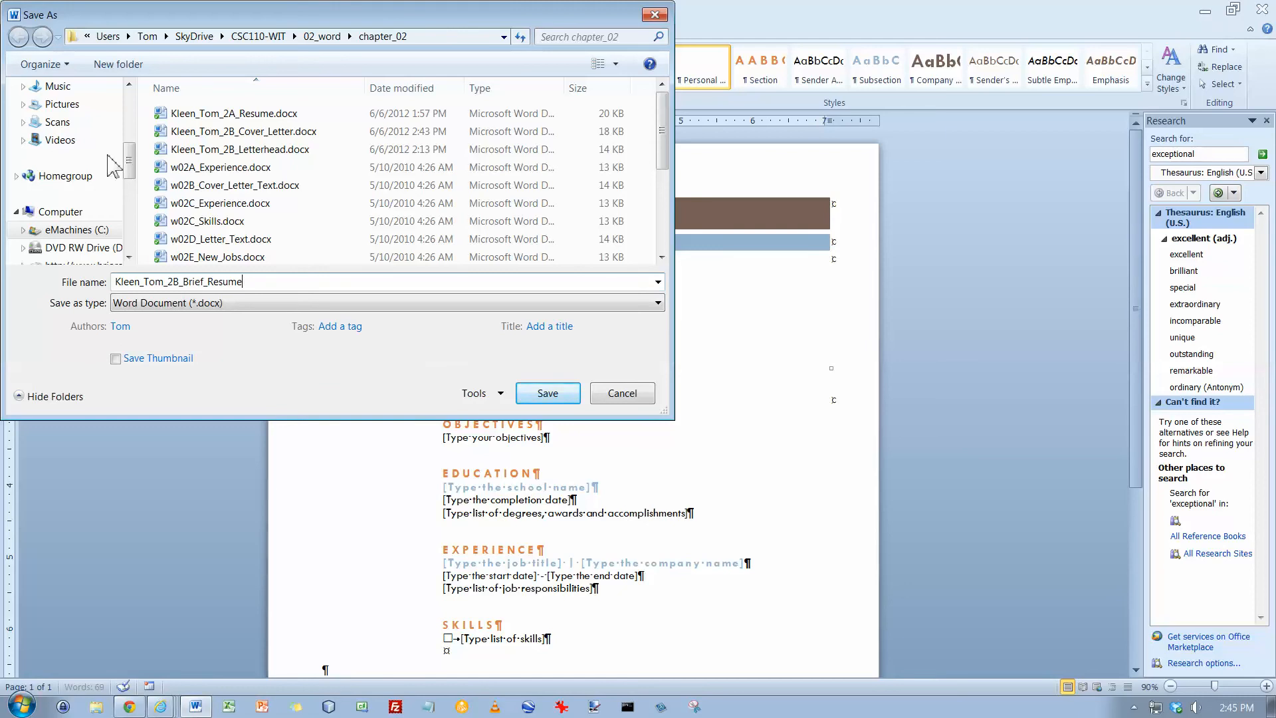
pyautogui.click(547, 395)
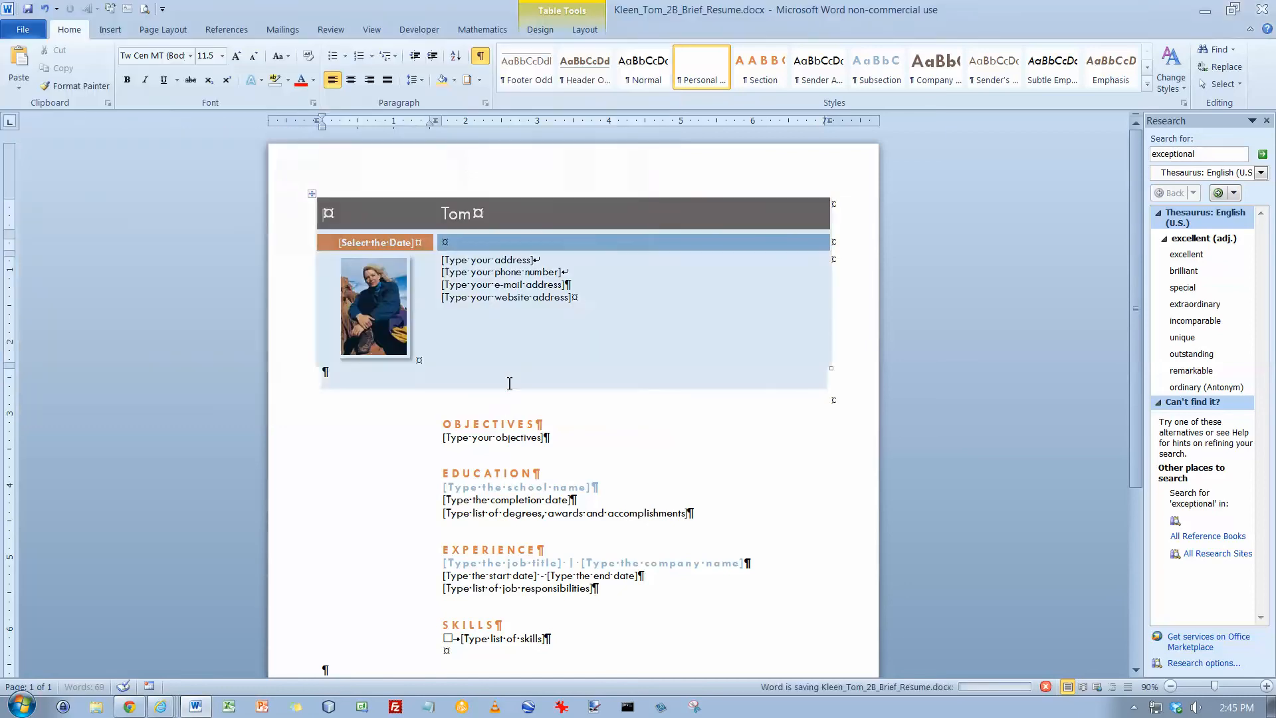
# Add the Median Footer (Even Page) design as the resume's footer
pyautogui.scroll(-3, 504, 400)
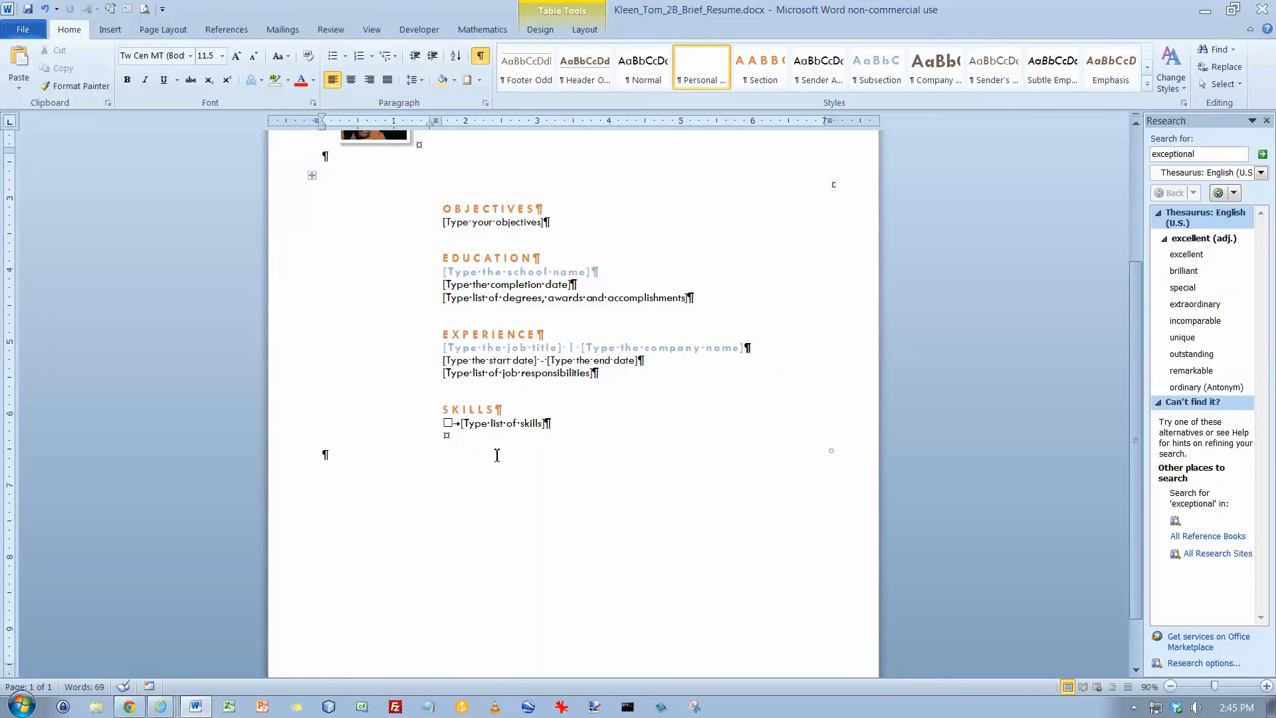
pyautogui.click(110, 29)
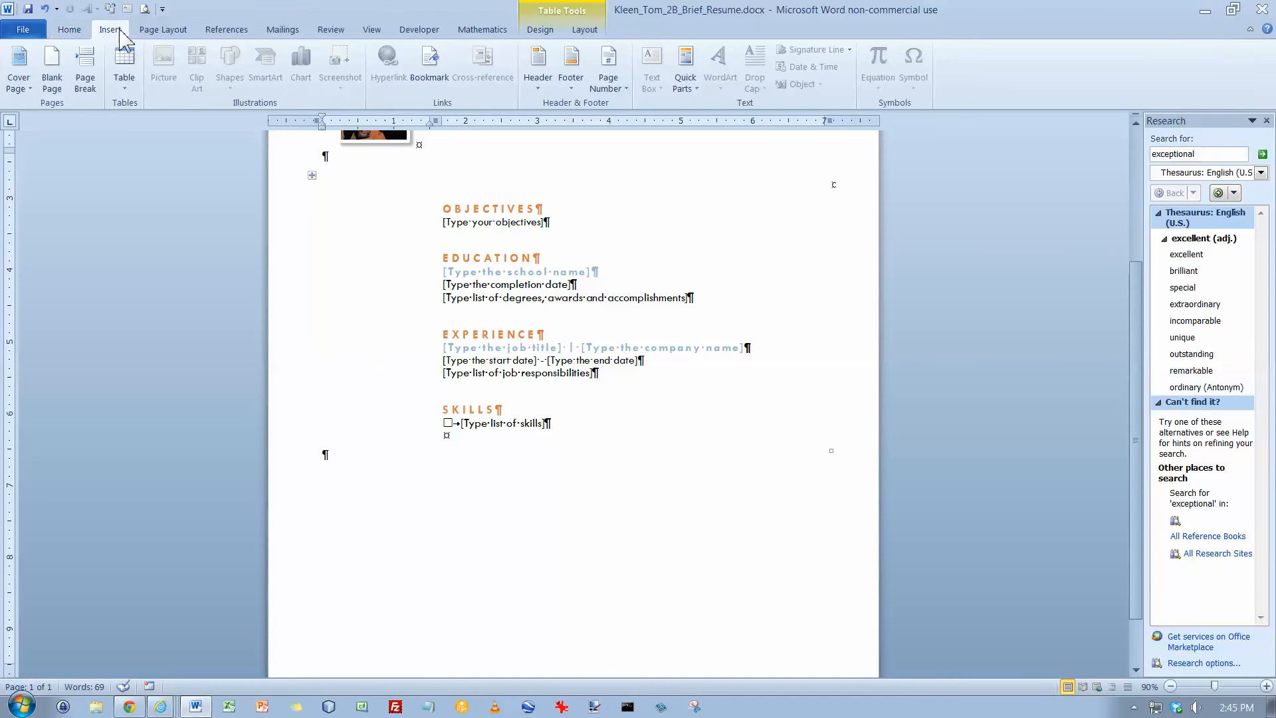
pyautogui.click(570, 64)
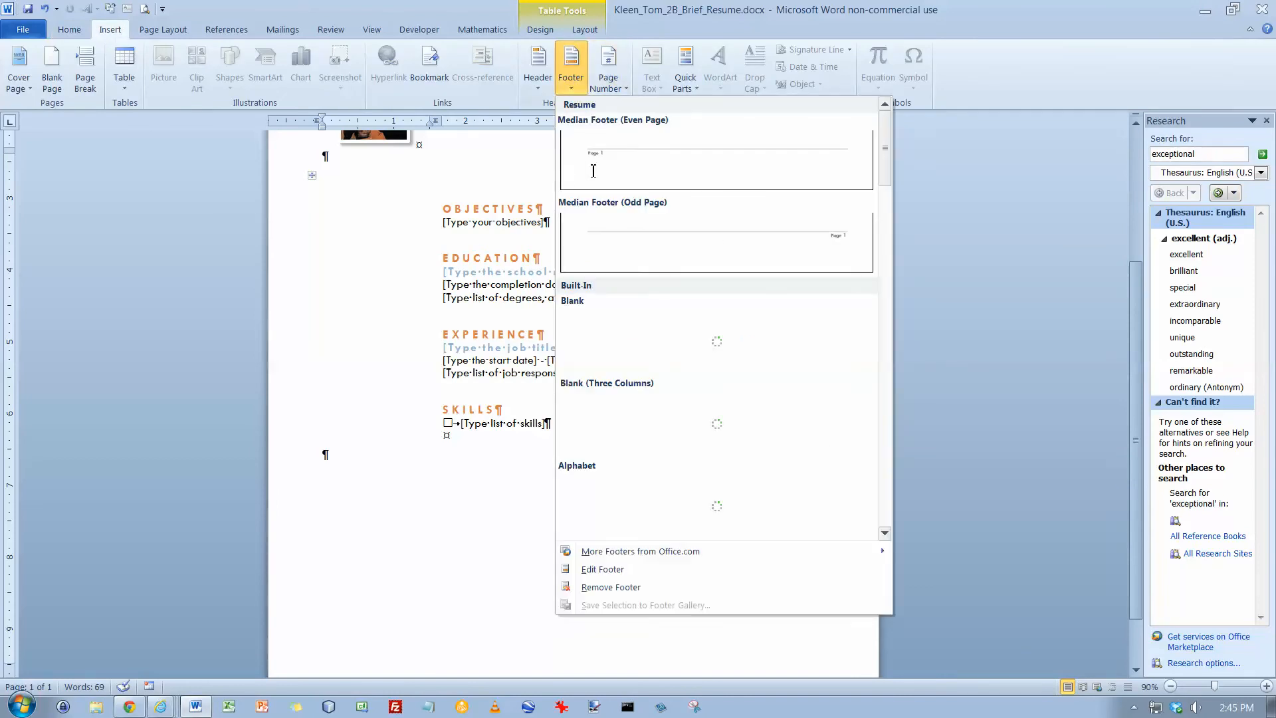
pyautogui.click(605, 176)
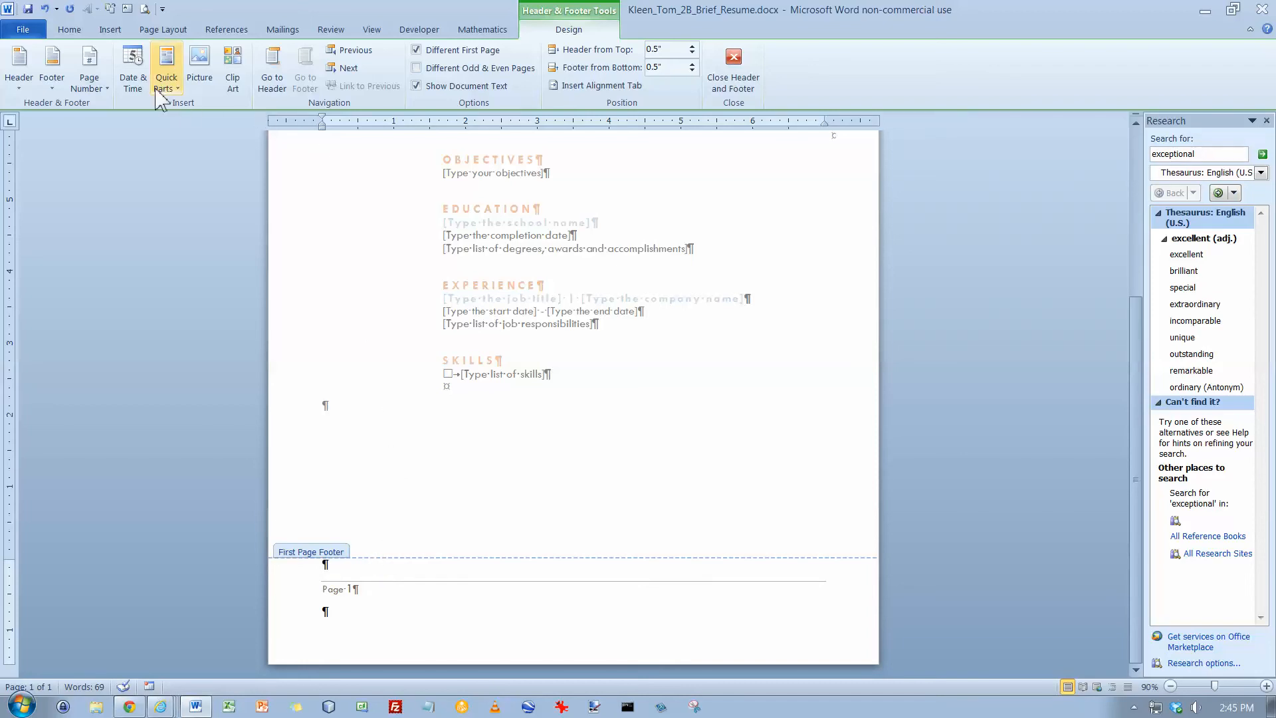
# Insert a FileName field with no special format in the first page footer above the page number, and return to the document body
pyautogui.click(178, 90)
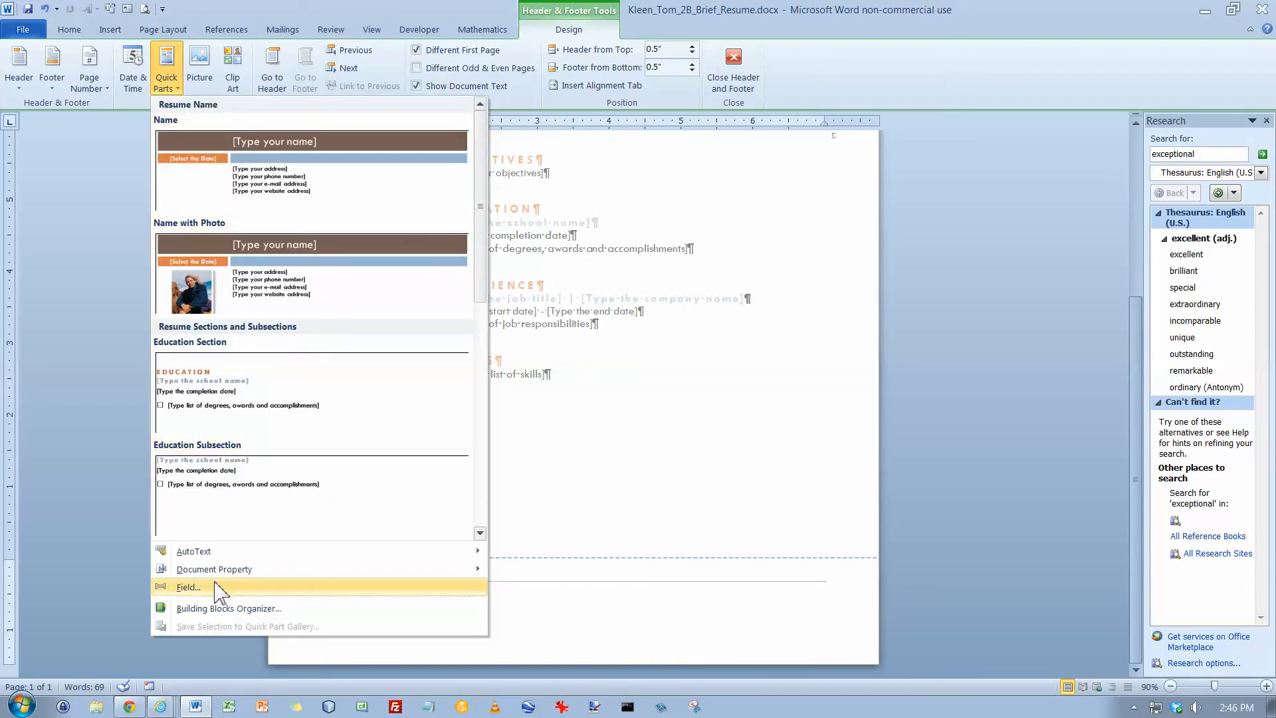
pyautogui.click(190, 587)
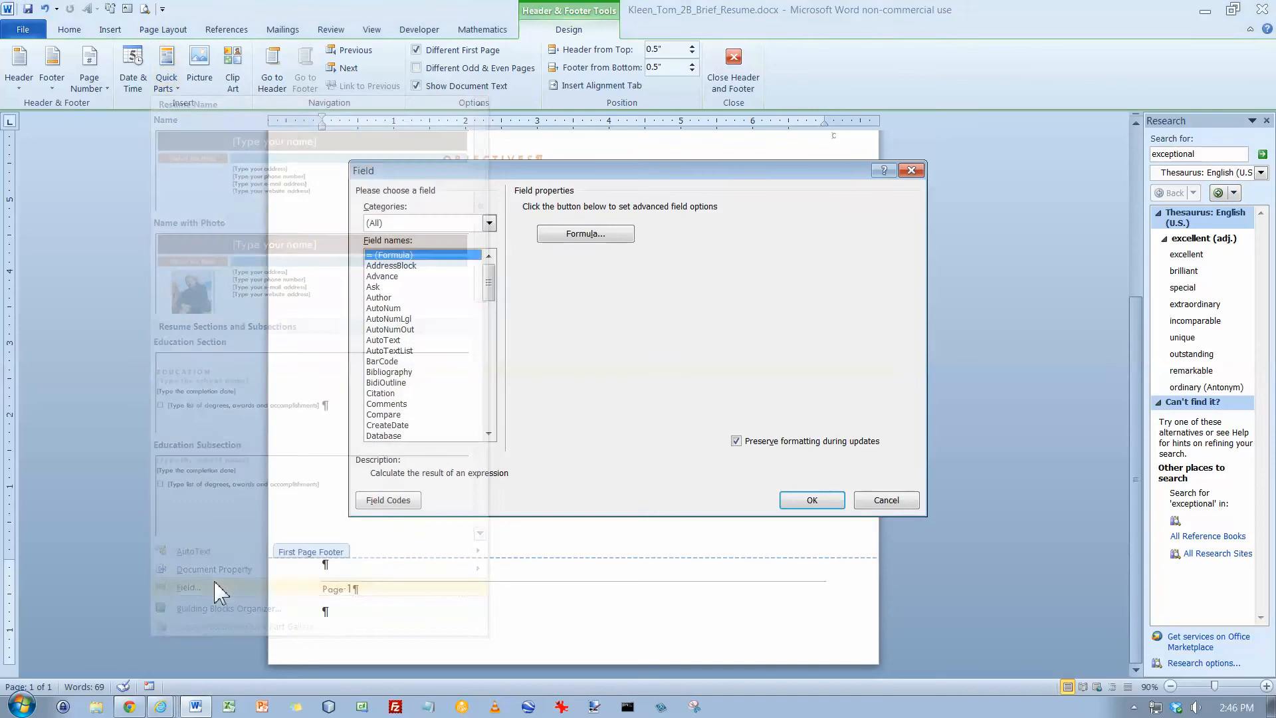
pyautogui.click(494, 382)
pyautogui.click(400, 320)
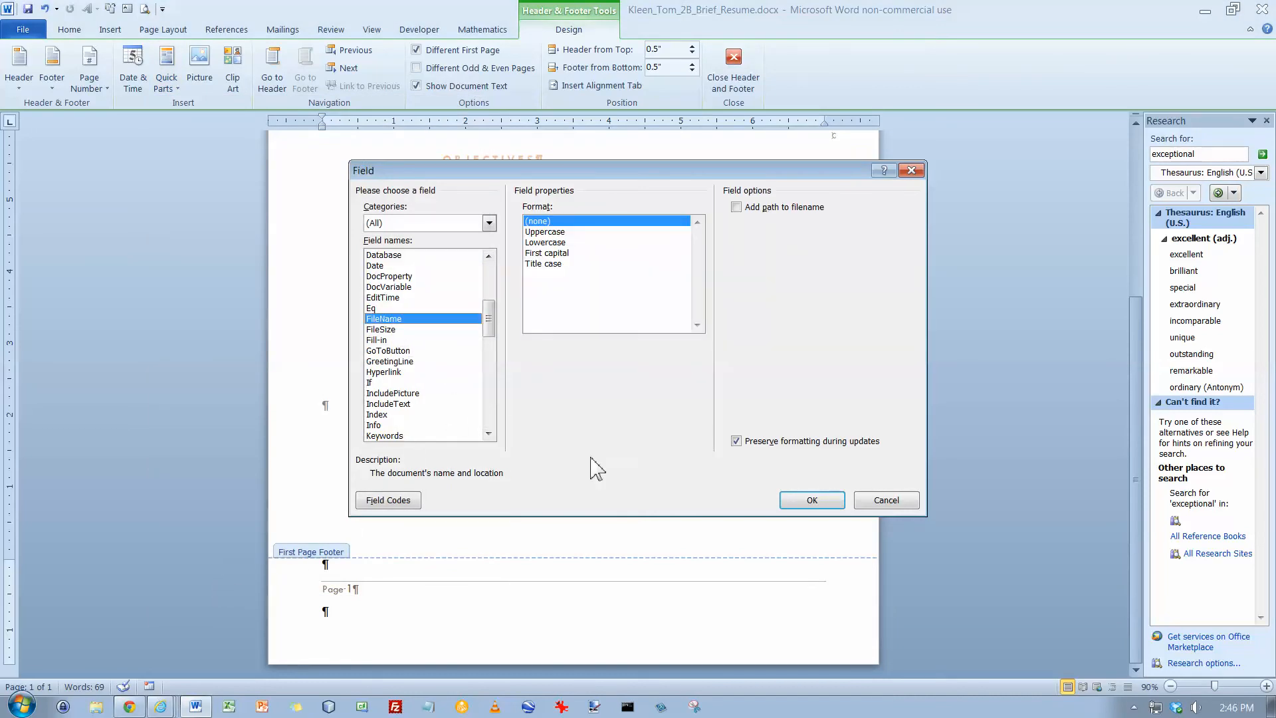
pyautogui.click(814, 500)
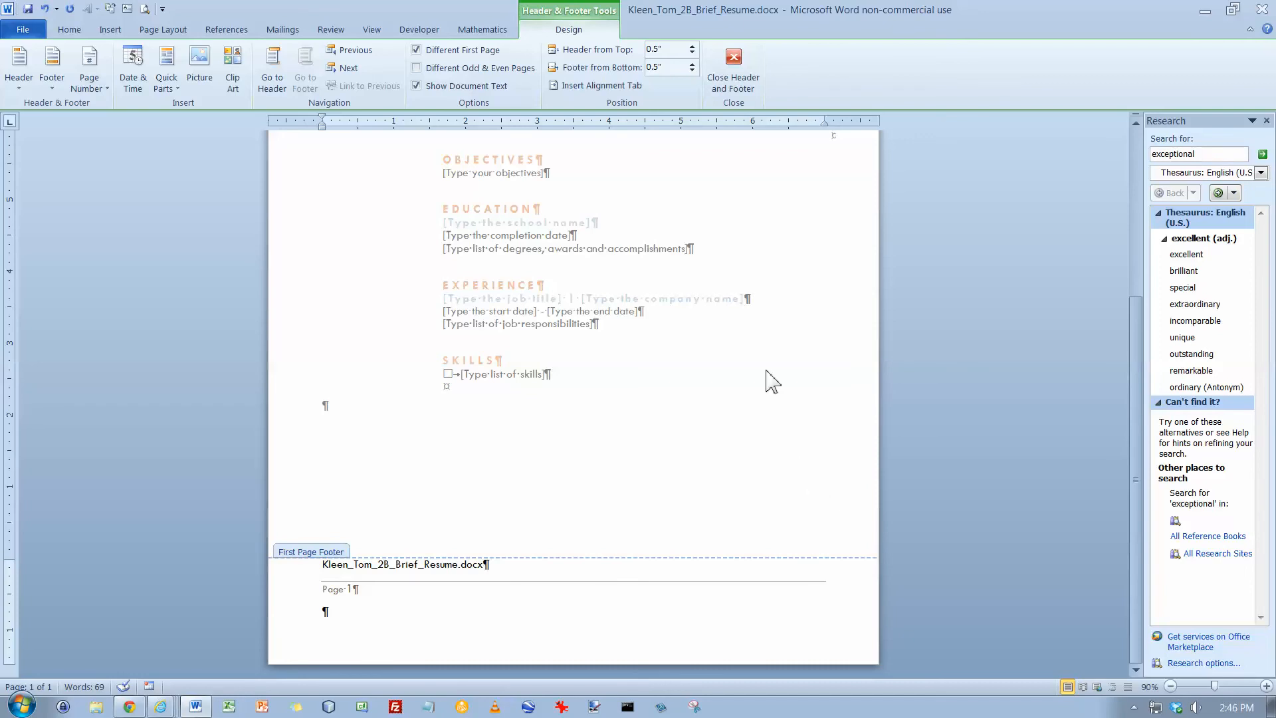
pyautogui.scroll(7, 704, 404)
pyautogui.scroll(1, 705, 404)
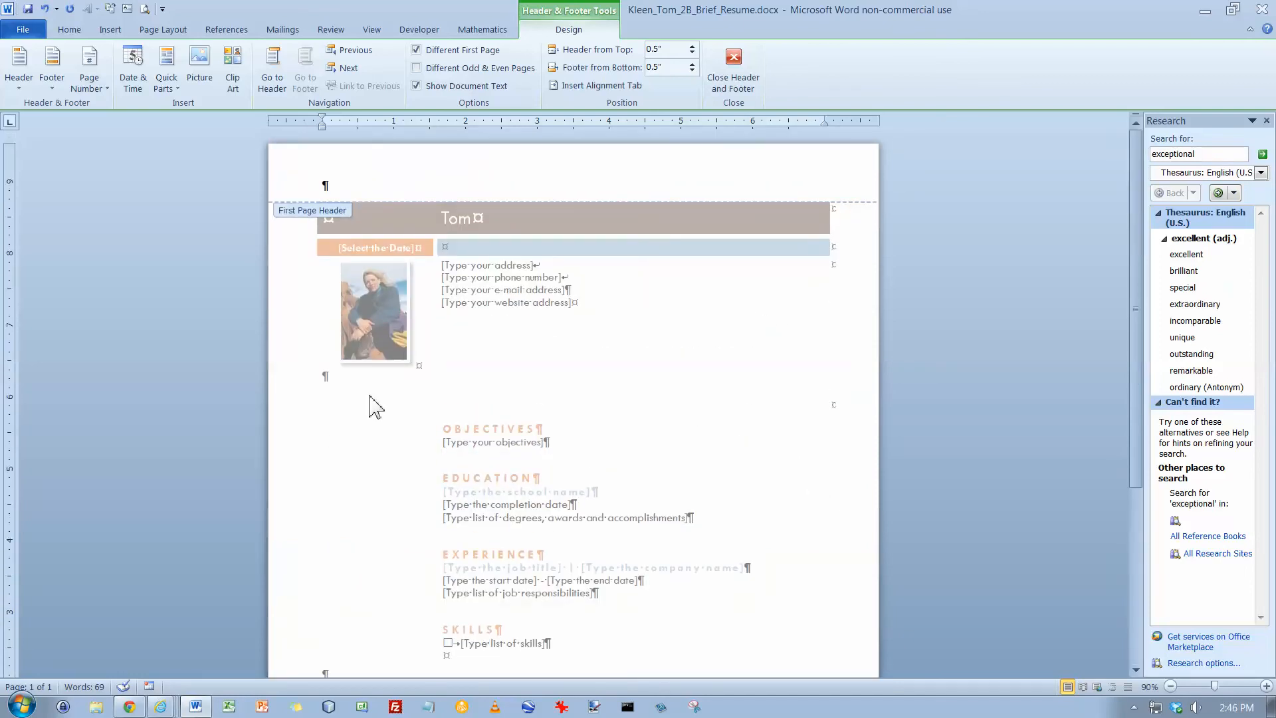
pyautogui.doubleClick(476, 336)
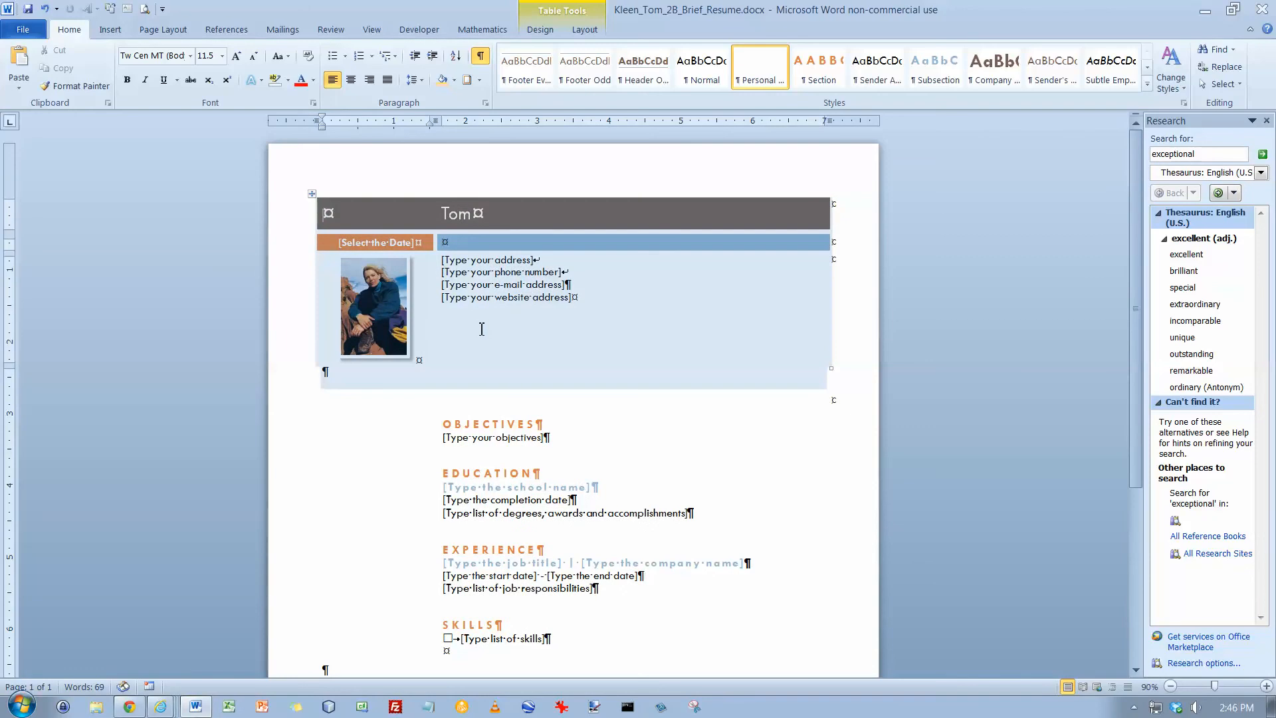